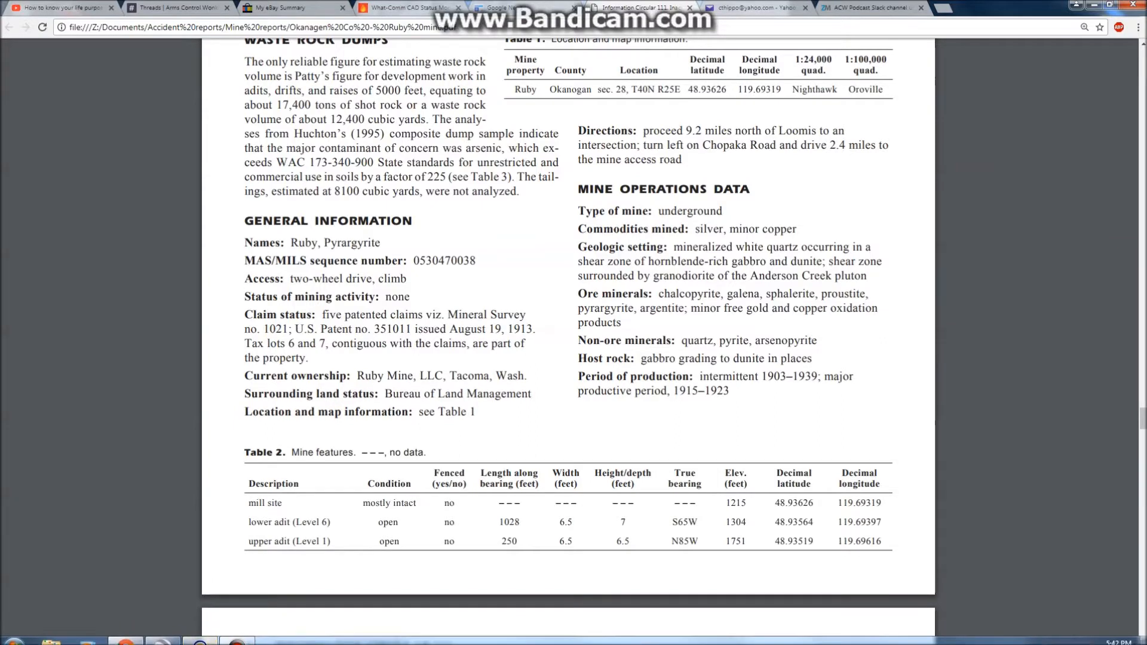
Copy the mill site's decimal latitude and longitude from Table 2, then switch to Google Earth Pro and hide the Historic mines folder.
left_click_drag(775, 502, 881, 502)
key("ctrl+c")
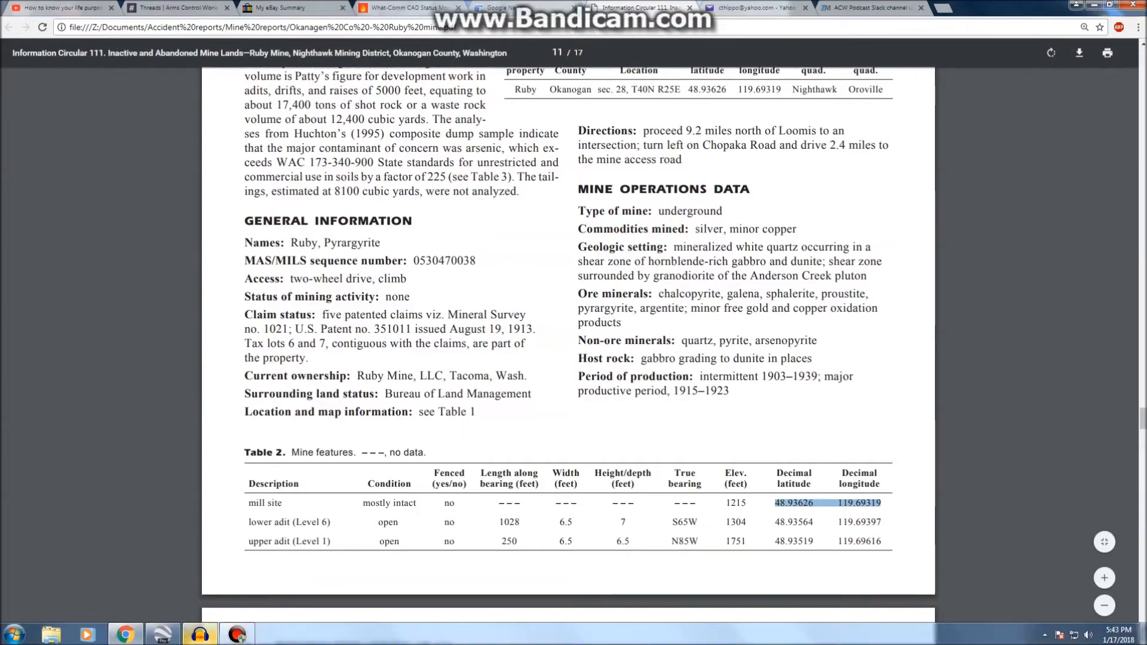
left_click(163, 634)
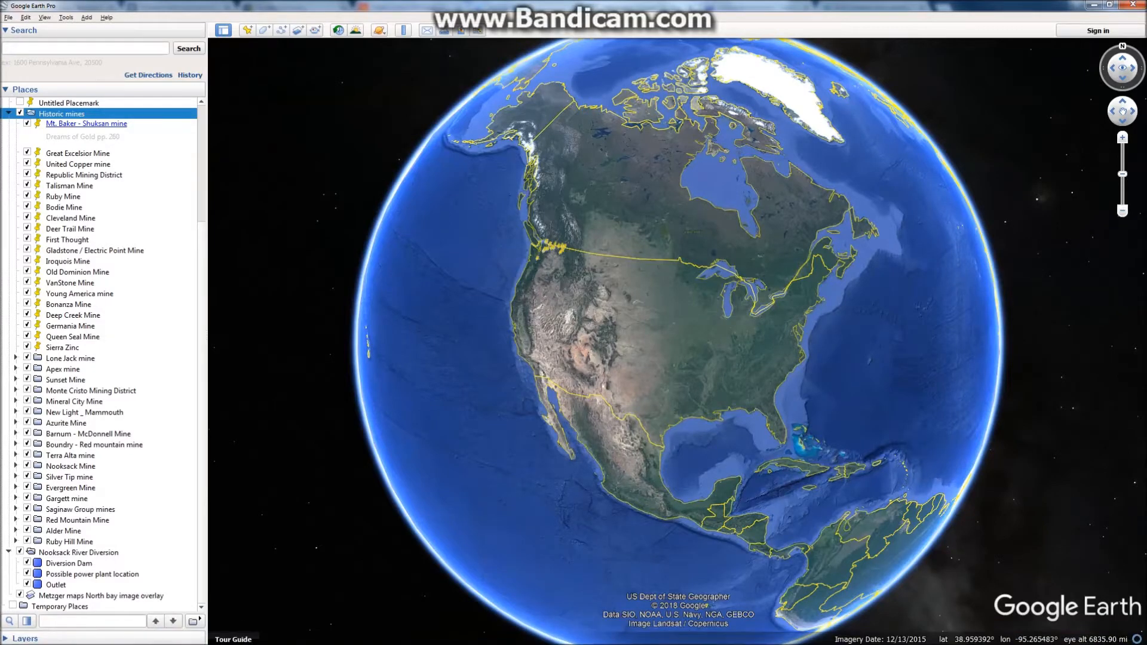
left_click(20, 112)
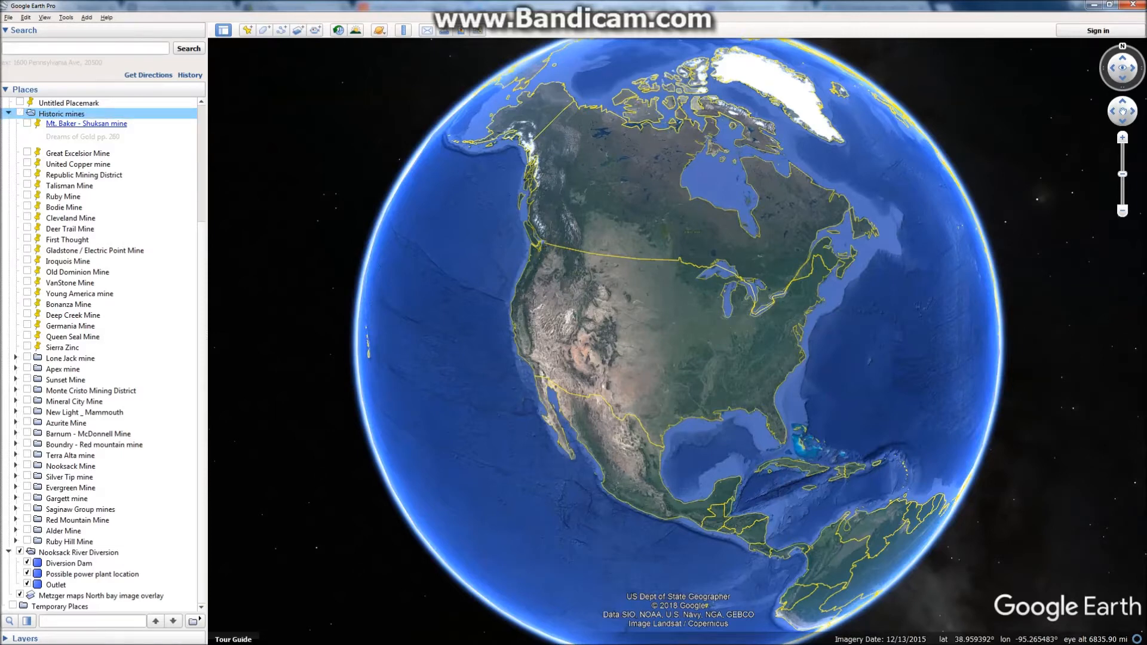
Search for the copied mill site coordinates as 48.93626 -119.69319 and save the found location to My Places.
left_click(84, 49)
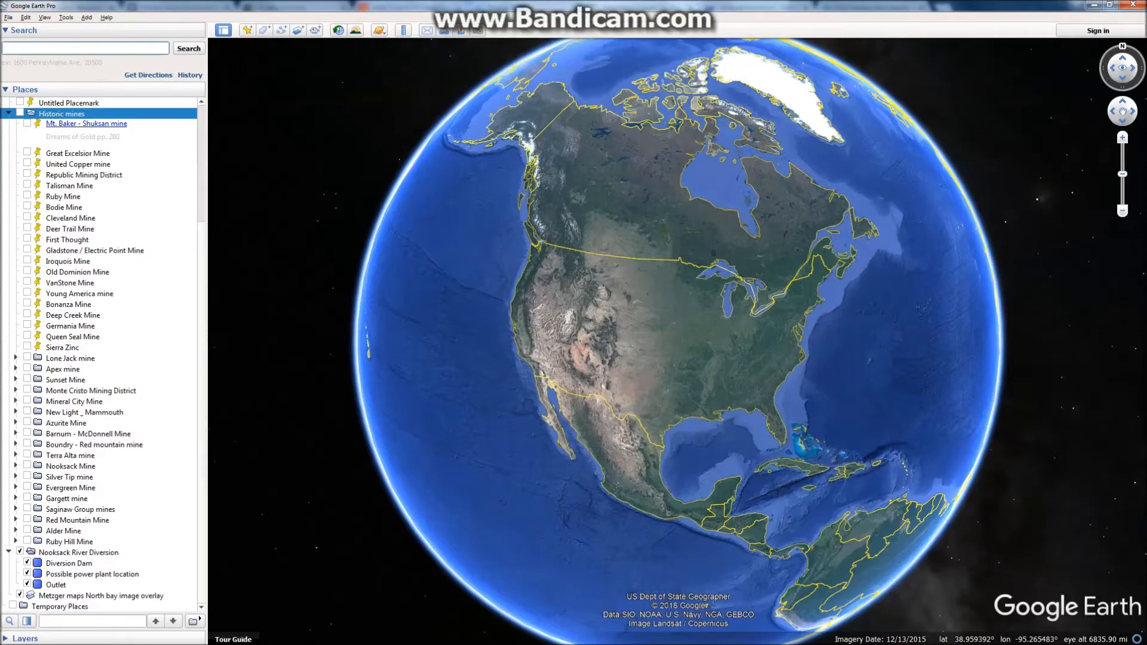
key("ctrl+v")
type("-")
left_click(188, 49)
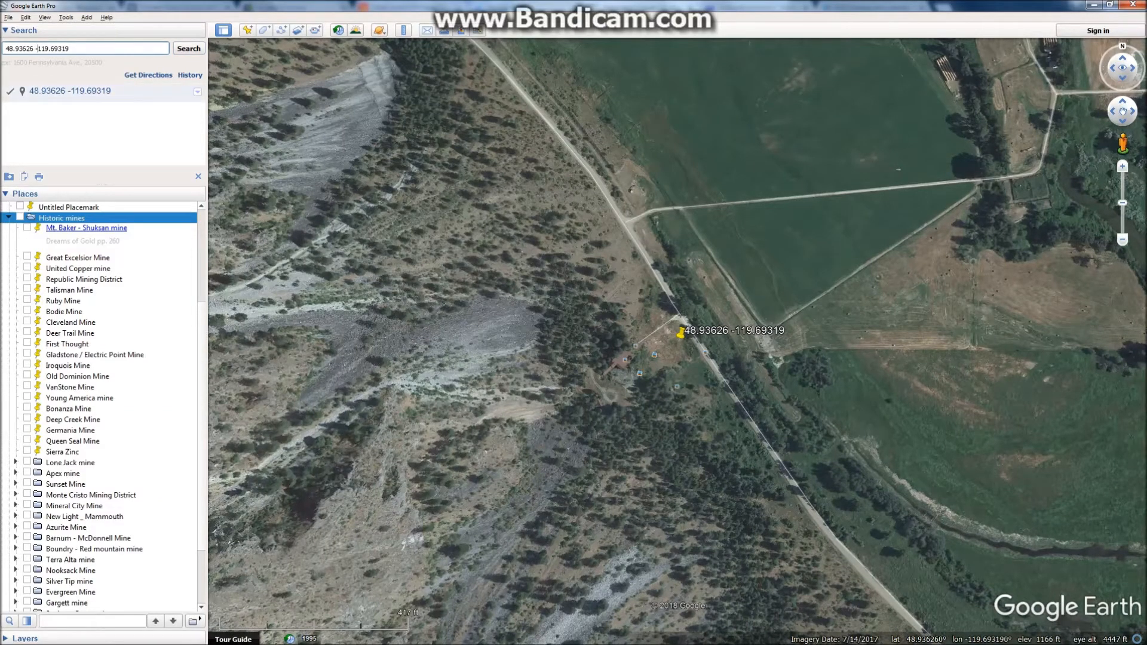
right_click(89, 87)
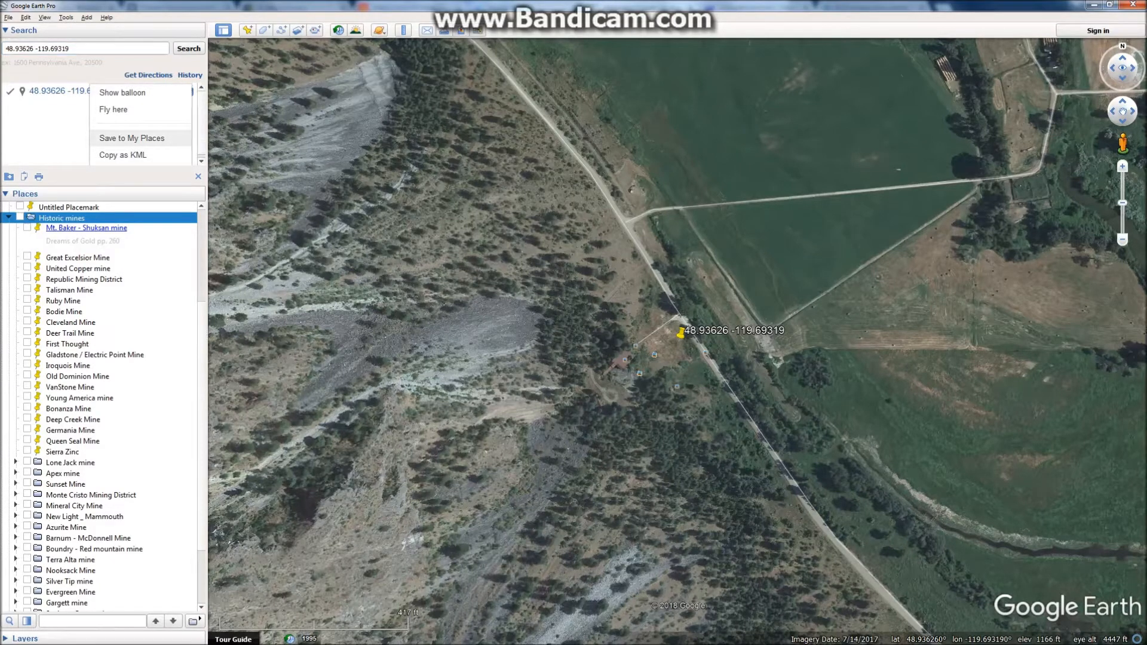
left_click(131, 138)
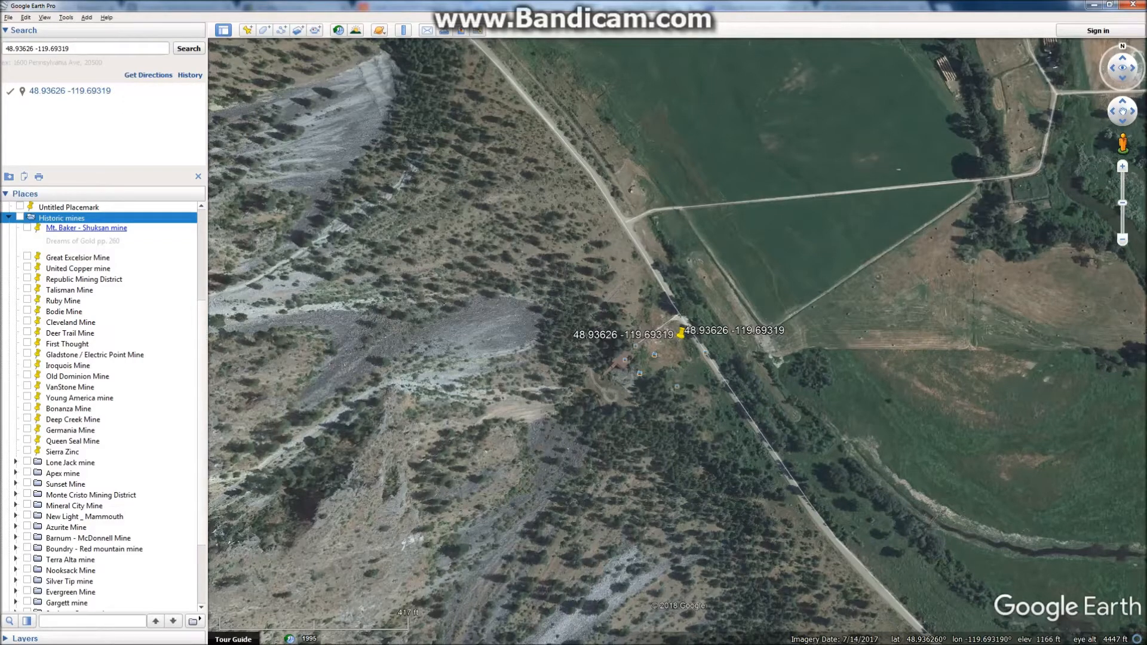
Collapse the Historic mines folder and add a new subfolder named "Ruby mine" inside it.
scroll(102, 406, "up", 5)
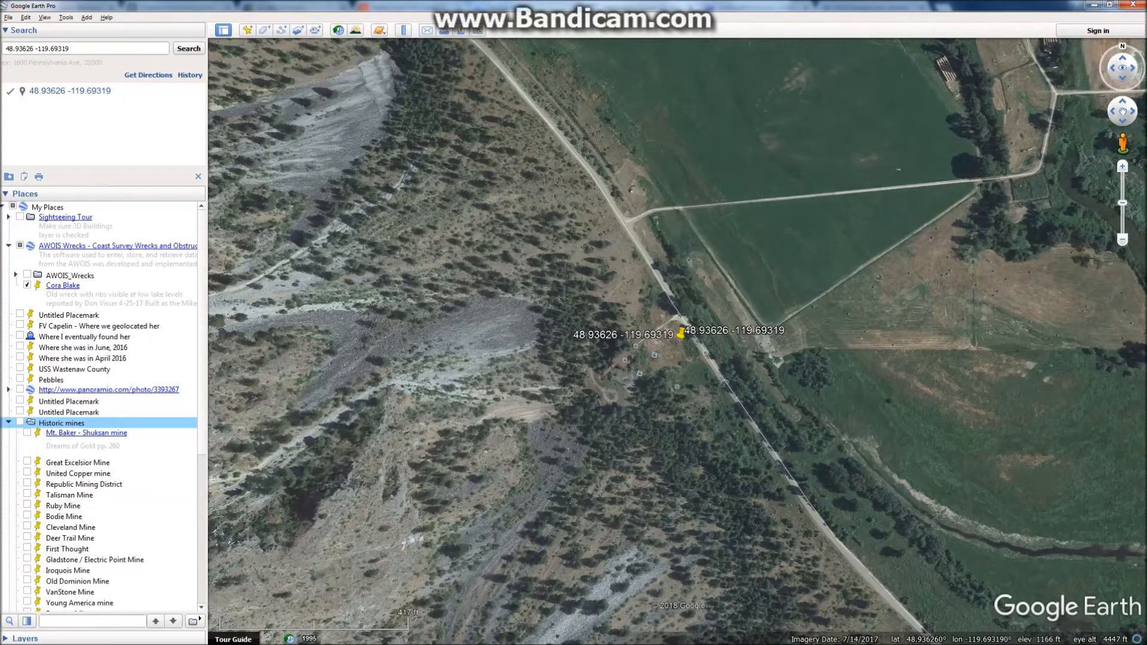
left_click(8, 423)
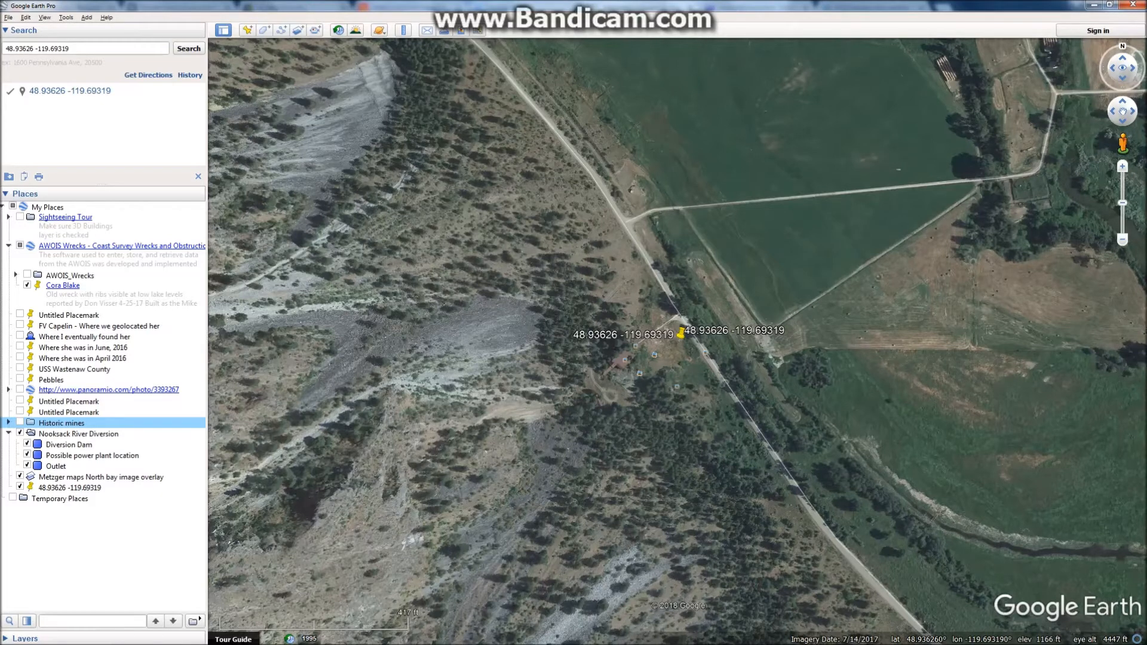
right_click(62, 422)
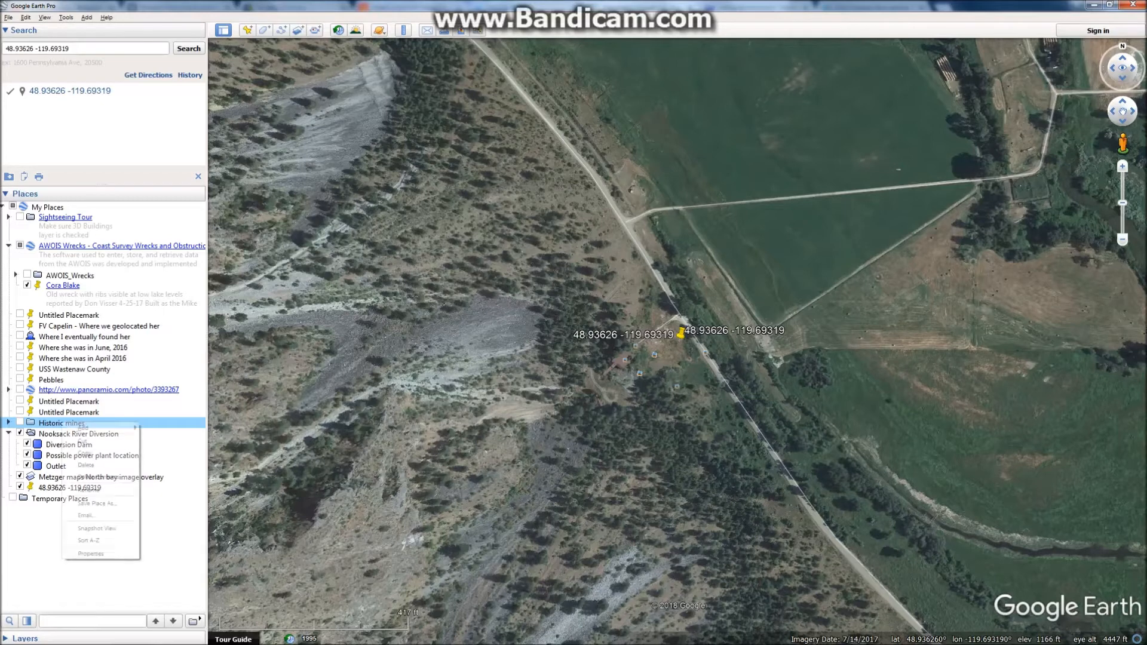
mouse_move(83, 428)
left_click(163, 428)
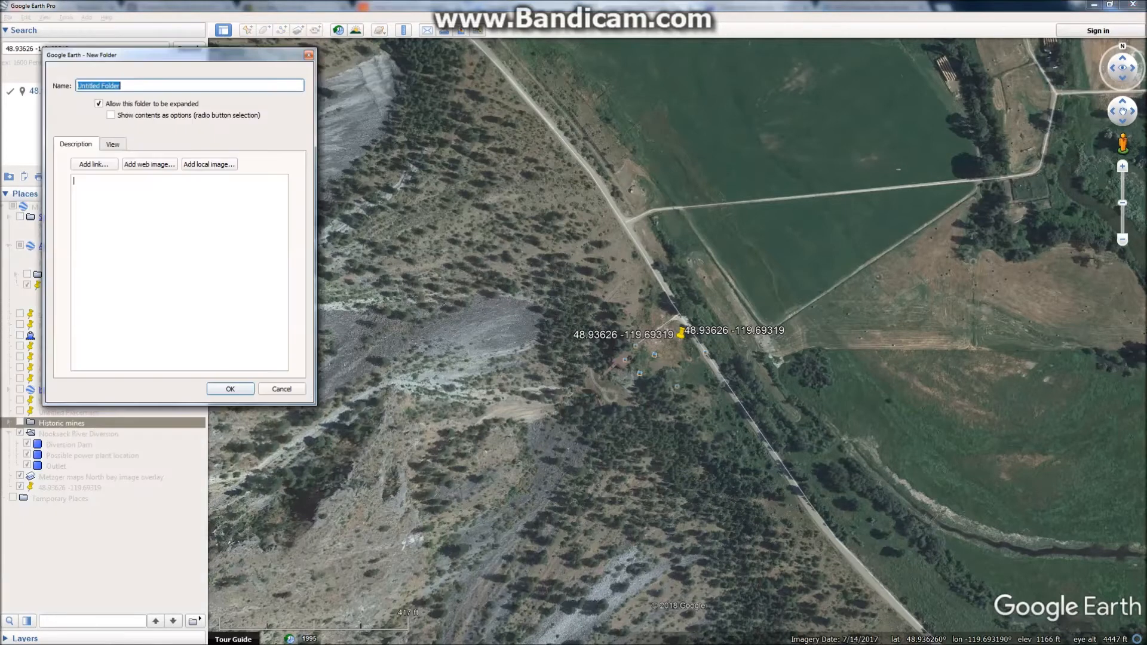
type("Ruby mine")
key("Return")
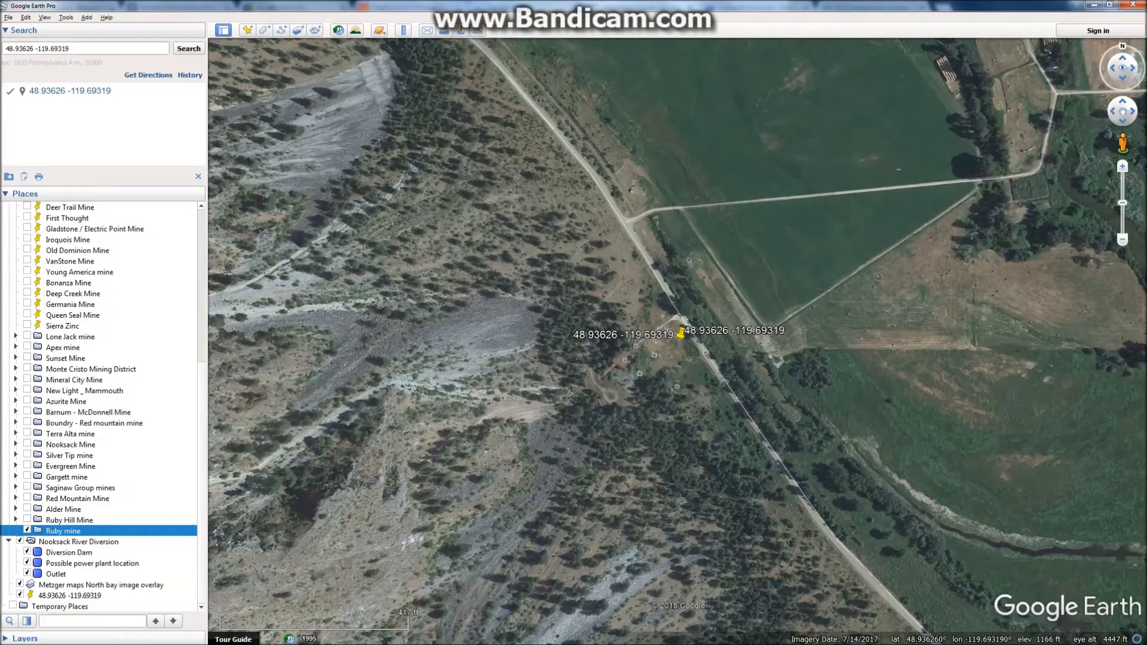
Rename the saved 48.93626 -119.69319 placemark as "Mill Site", checking the feature's name in the mine report.
scroll(102, 406, "up", 10)
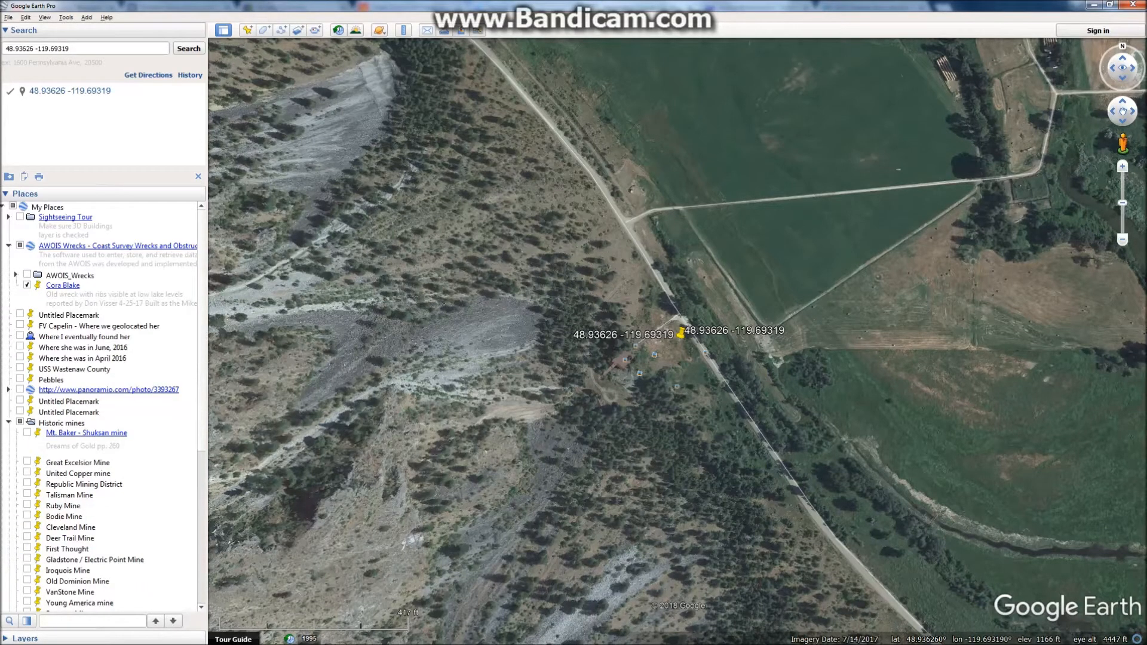
scroll(102, 406, "down", 10)
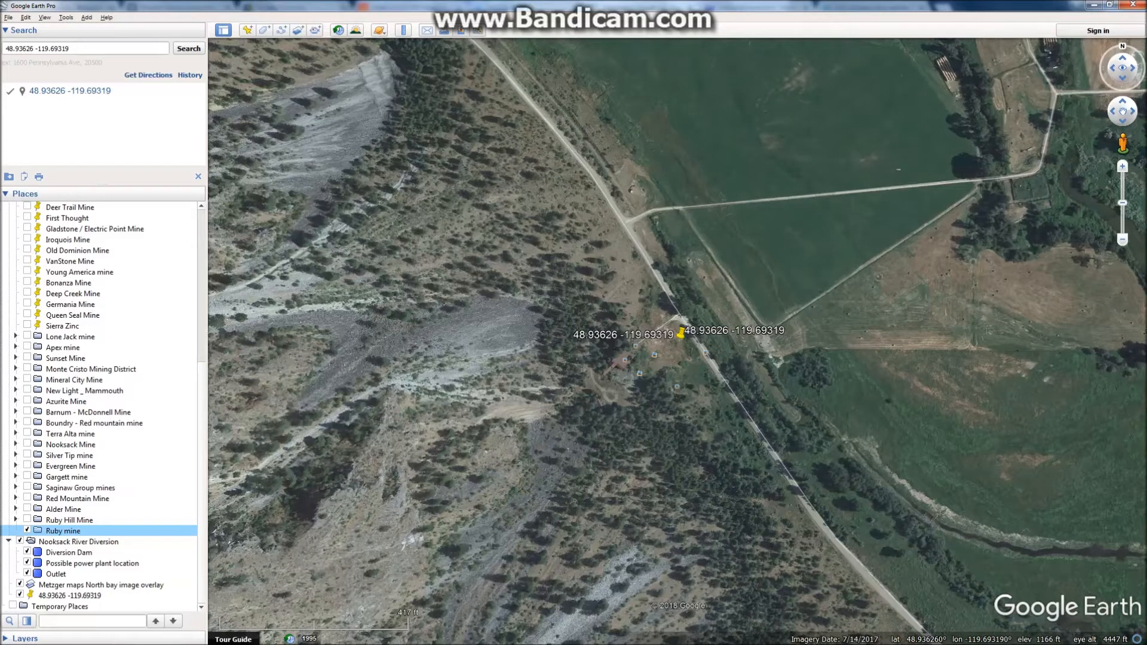
right_click(83, 595)
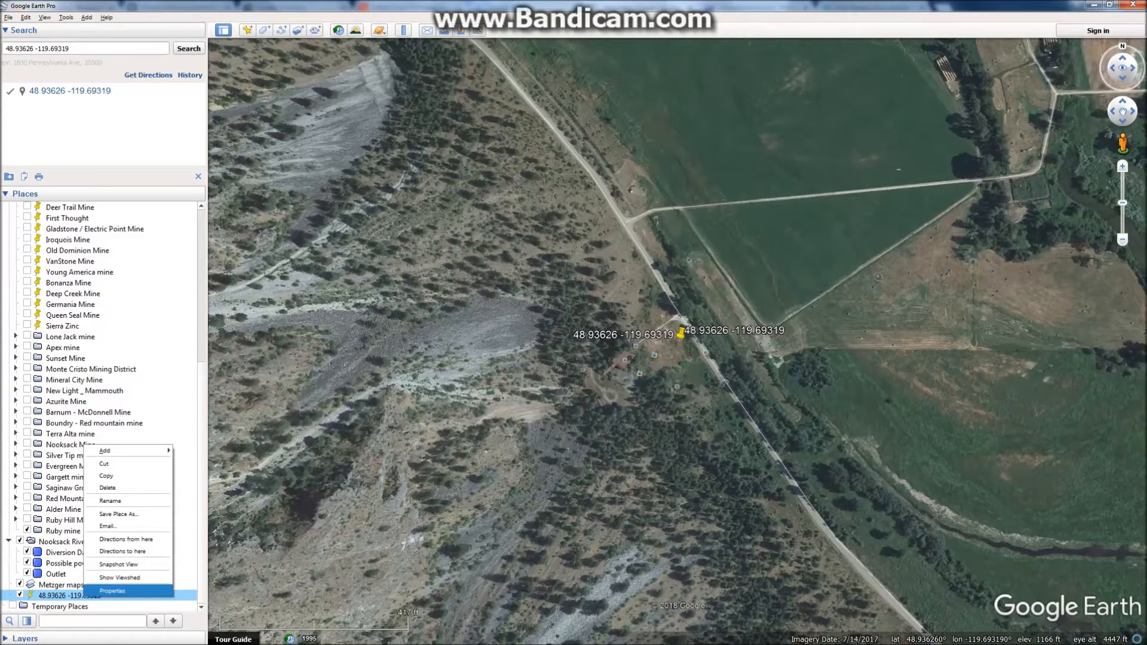
left_click(119, 591)
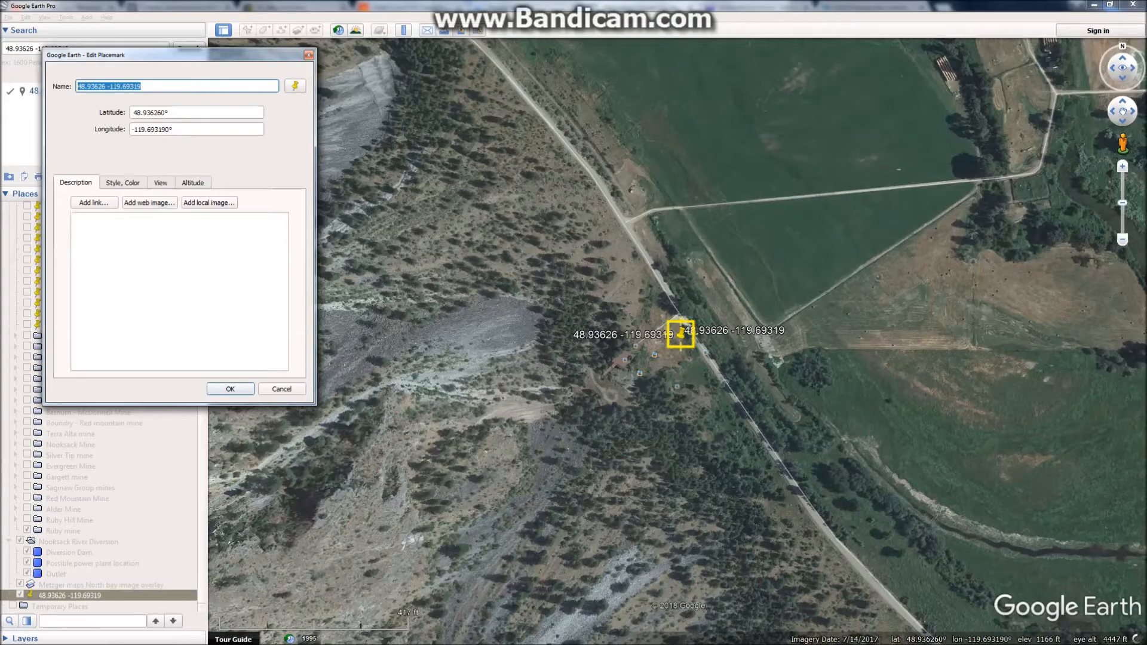
mouse_move(209, 642)
left_click(130, 635)
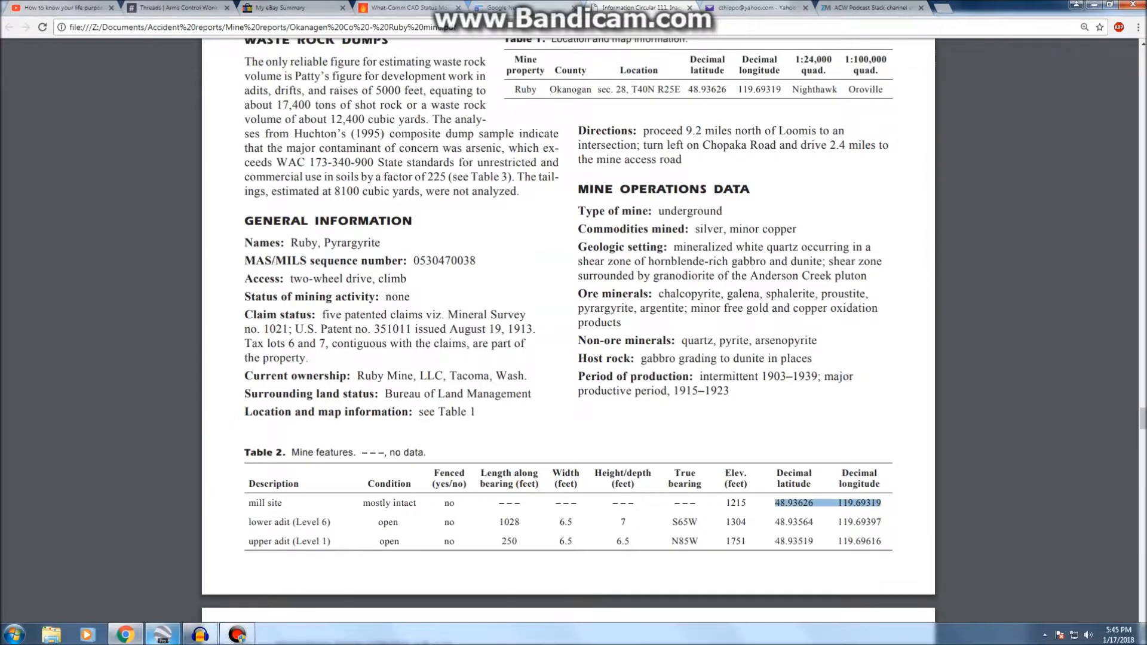
left_click(163, 634)
left_click(143, 86)
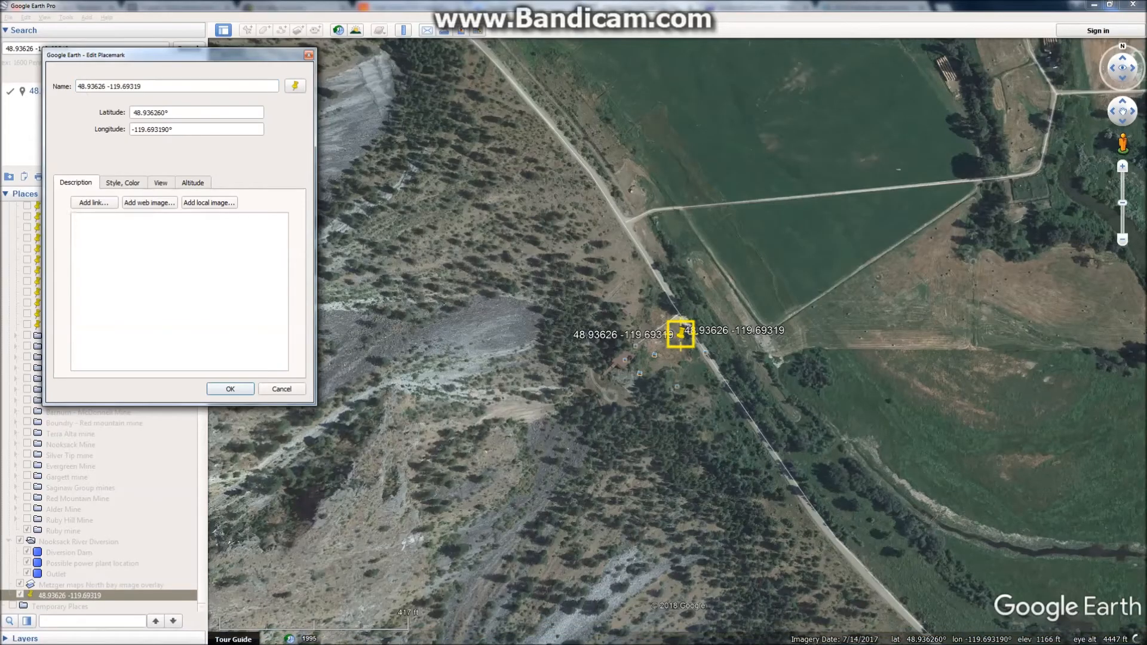
key("ctrl+a")
type("M")
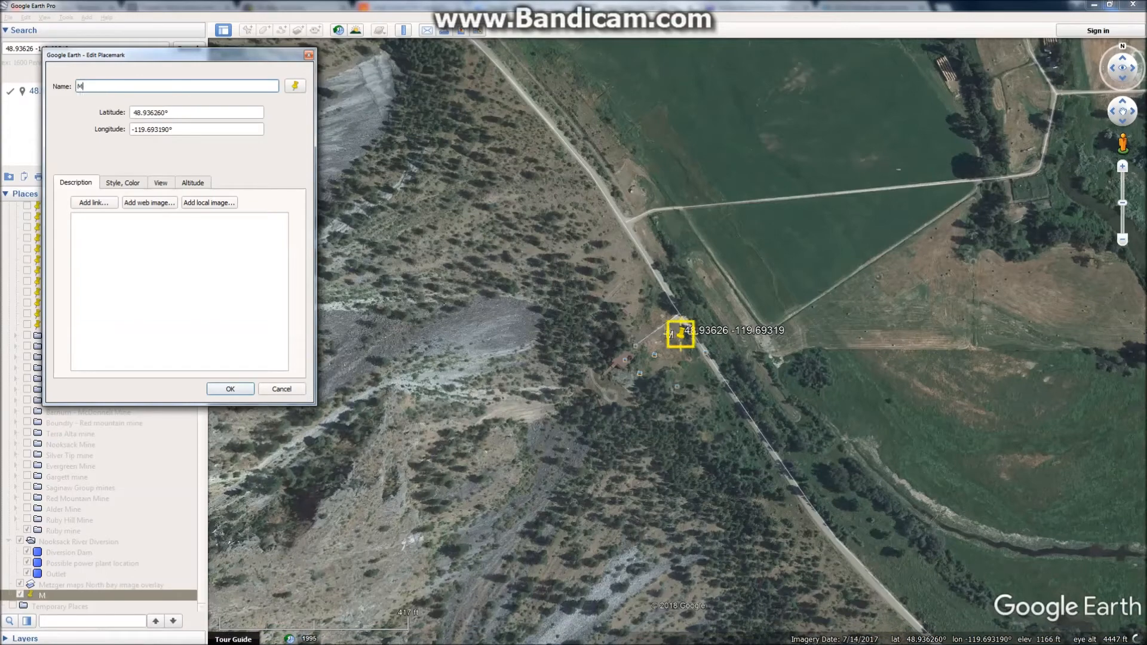
type("ill Site")
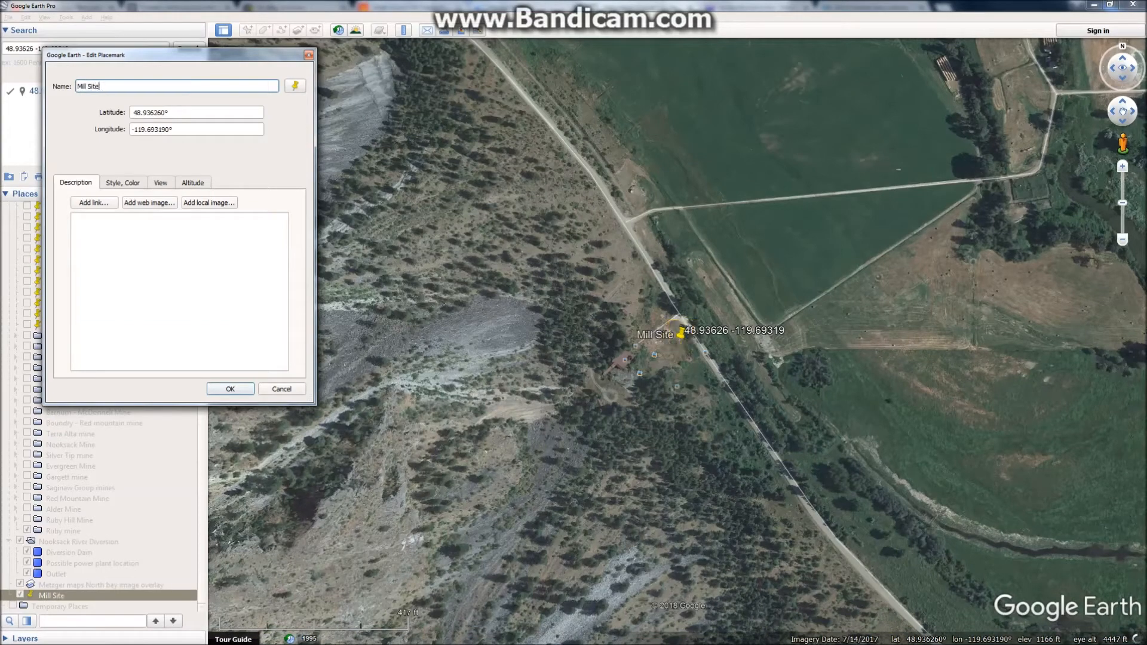
key("Return")
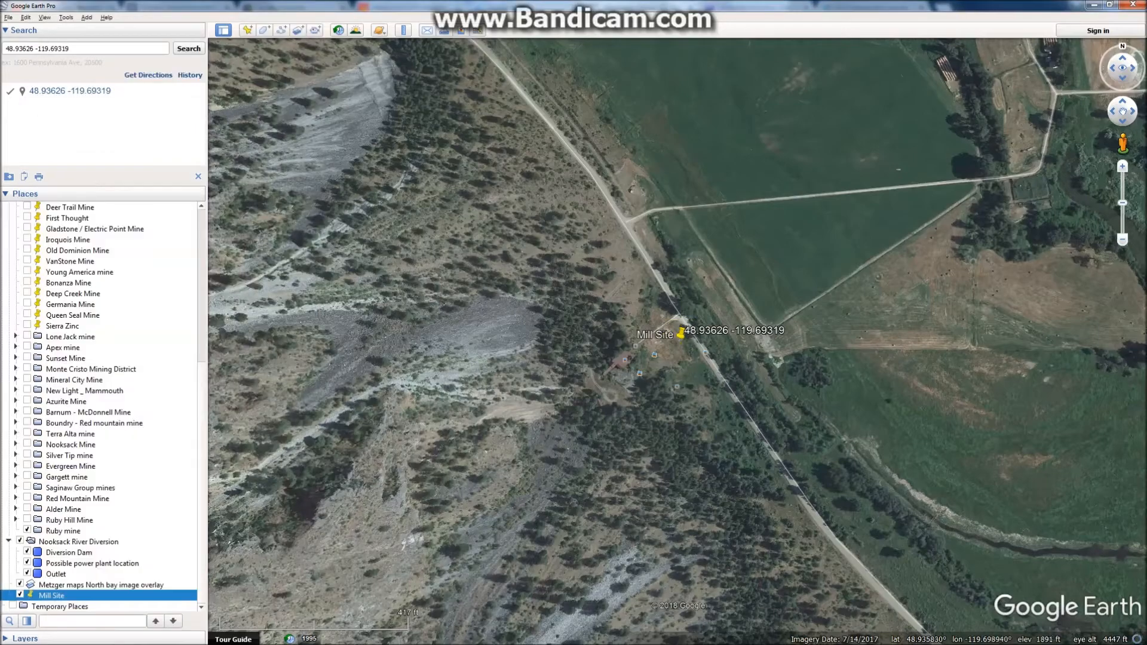
Copy the lower adit (Level 6) coordinates from Table 2 of the report and search Google Earth Pro for 48.93564 -119.69397.
left_click(125, 633)
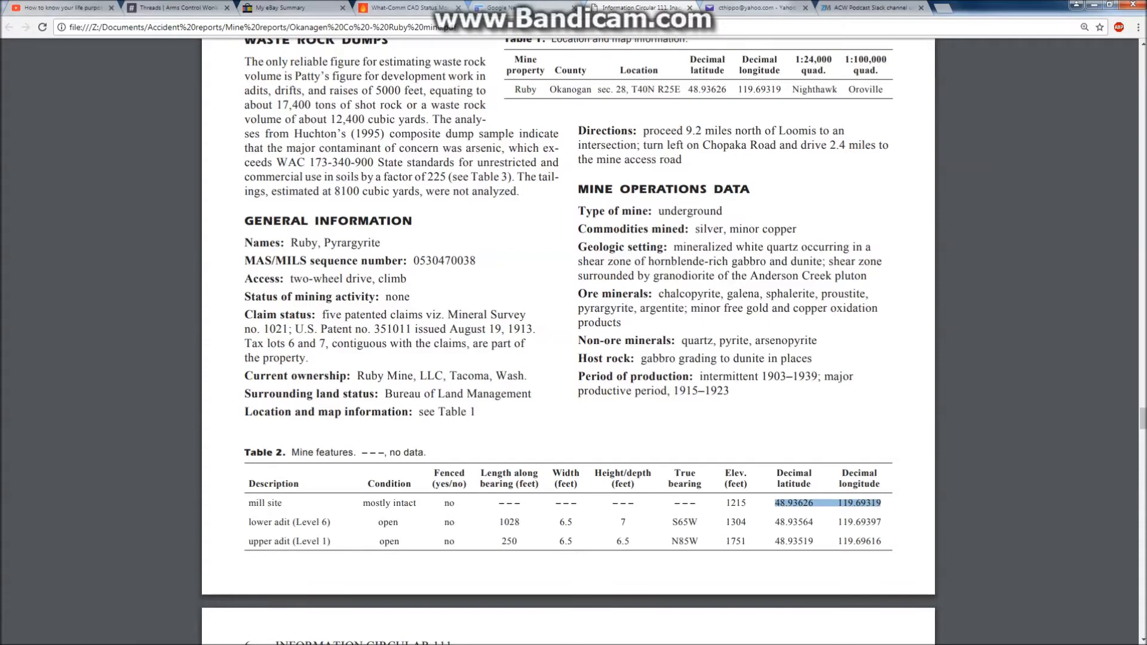
left_click_drag(774, 522, 881, 522)
key("ctrl+c")
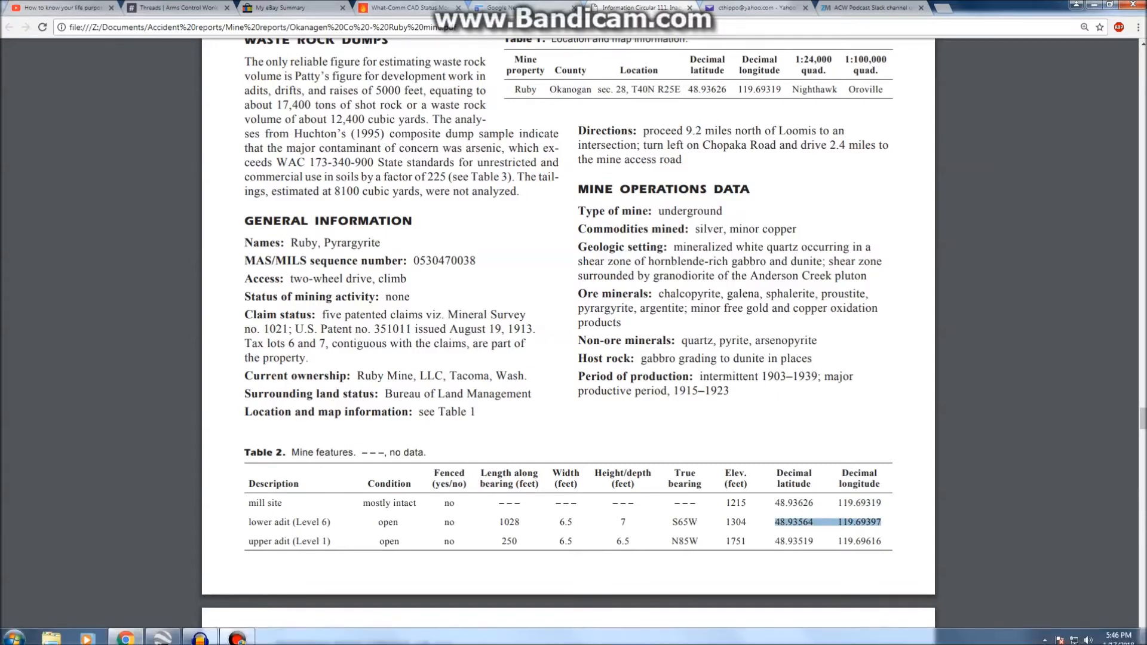
left_click(163, 635)
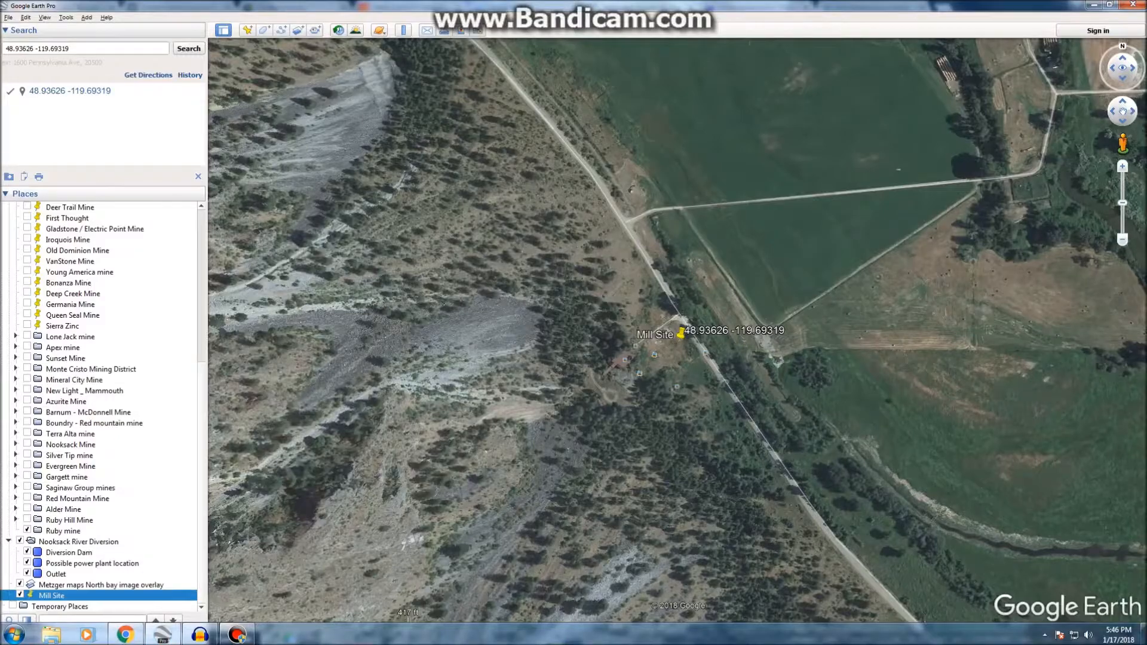
left_click(36, 48)
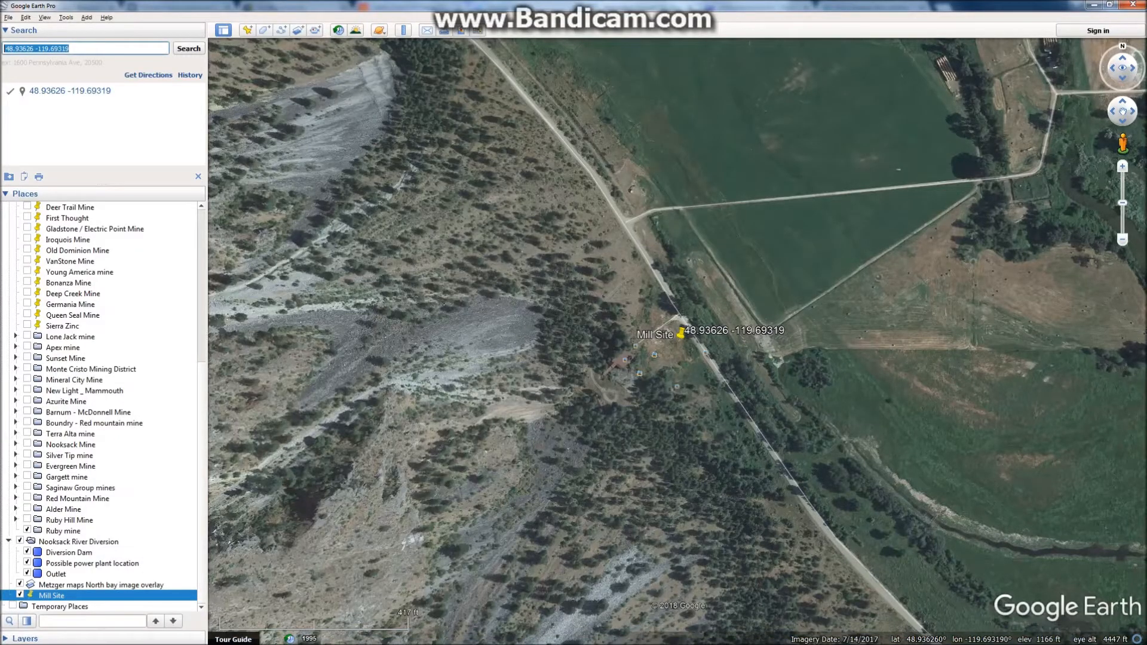
key("ctrl+v")
key("Return")
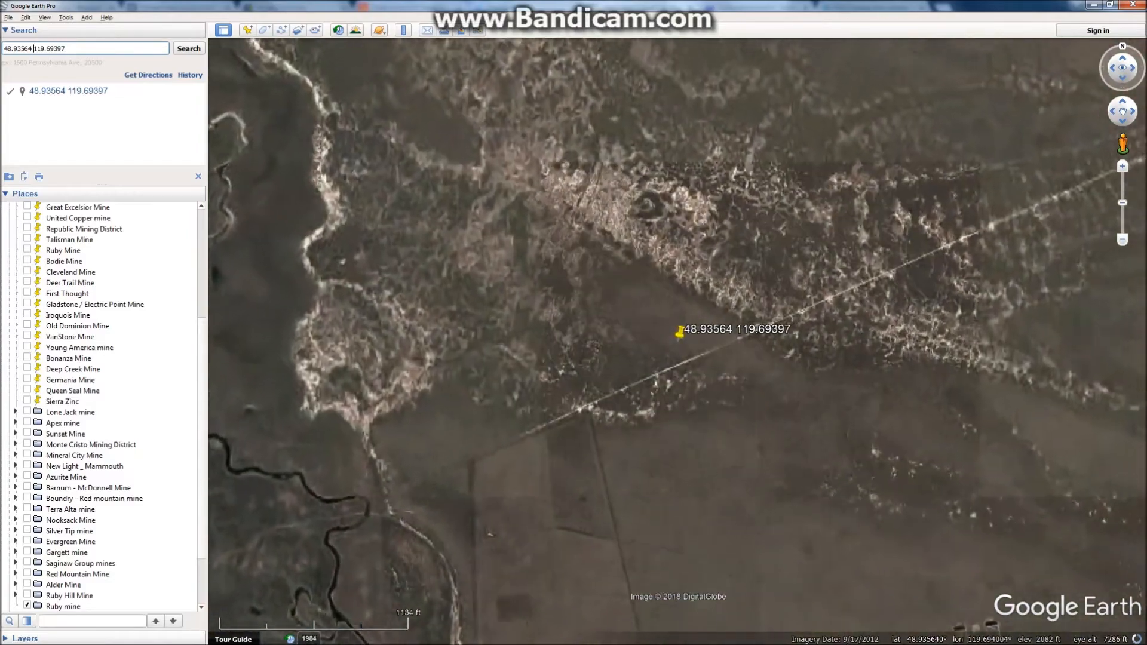
type("-")
key("Return")
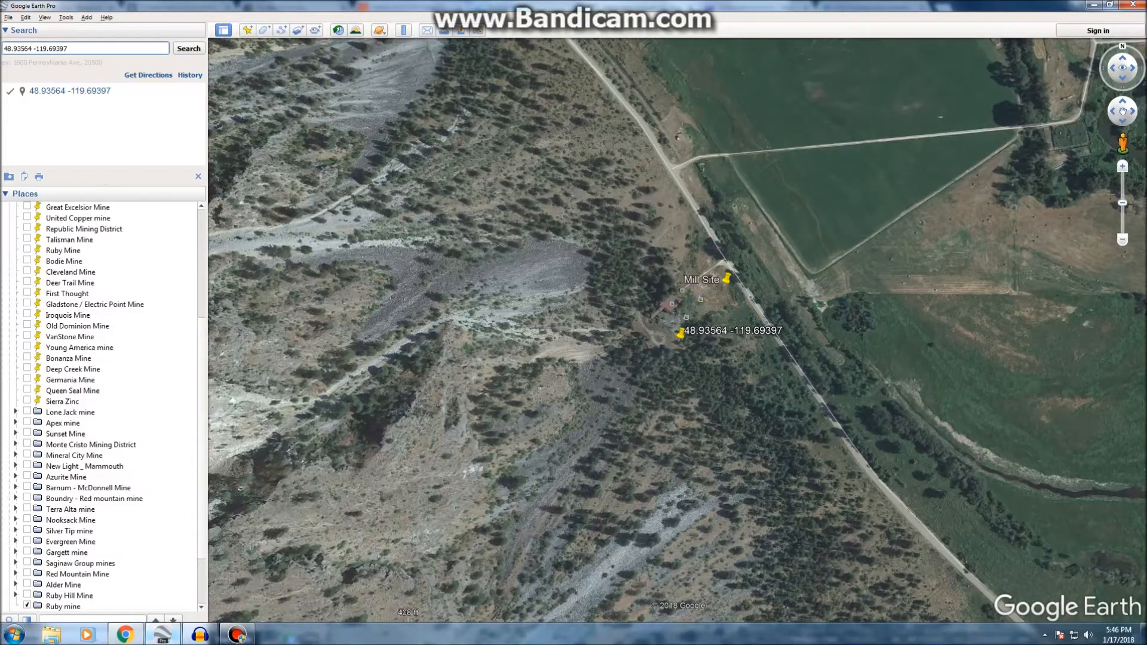
Check the lower adit's condition in the mine report and start the 48.93564 -119.69397 placemark's description with "Lower Adit, open,".
left_click(125, 634)
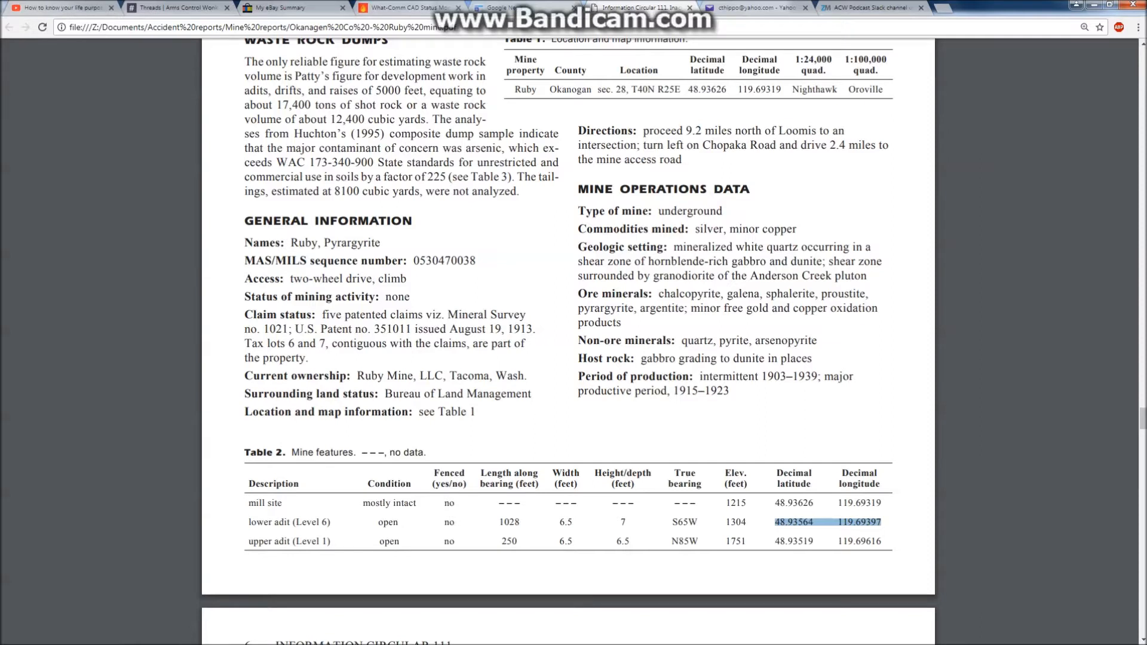
mouse_move(198, 639)
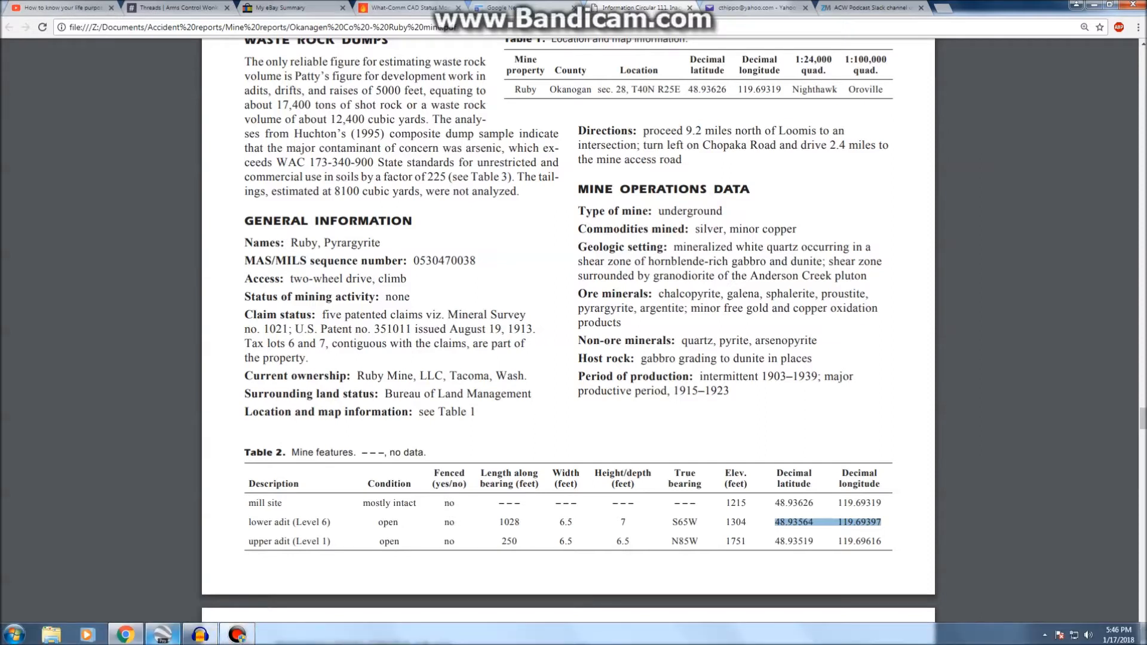
mouse_move(162, 634)
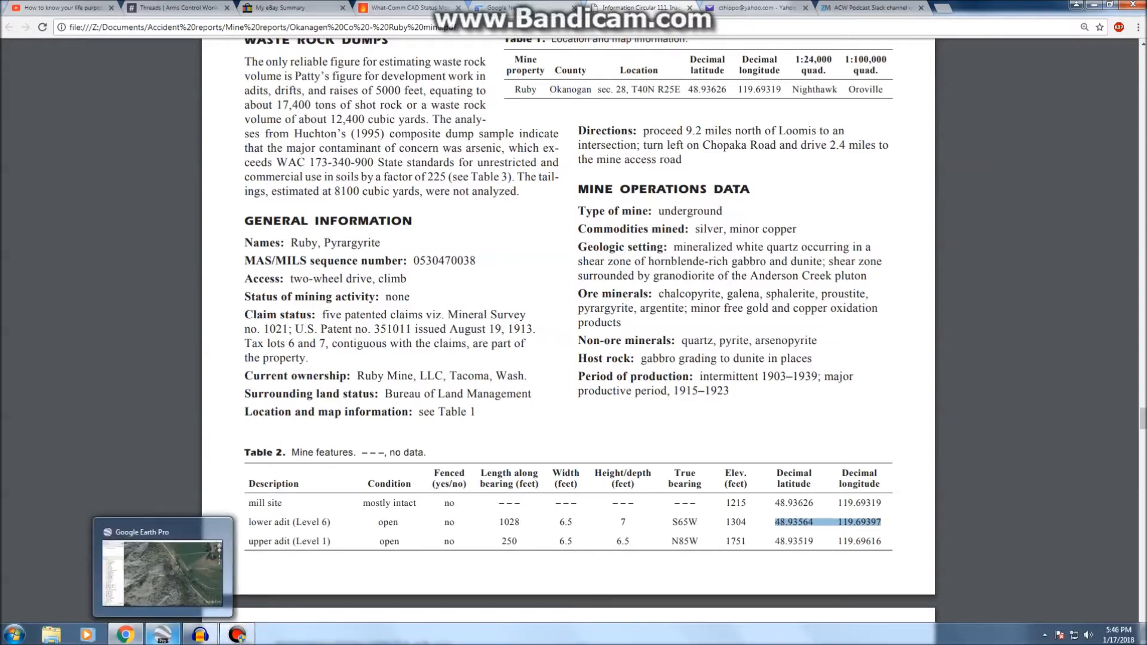
left_click(162, 634)
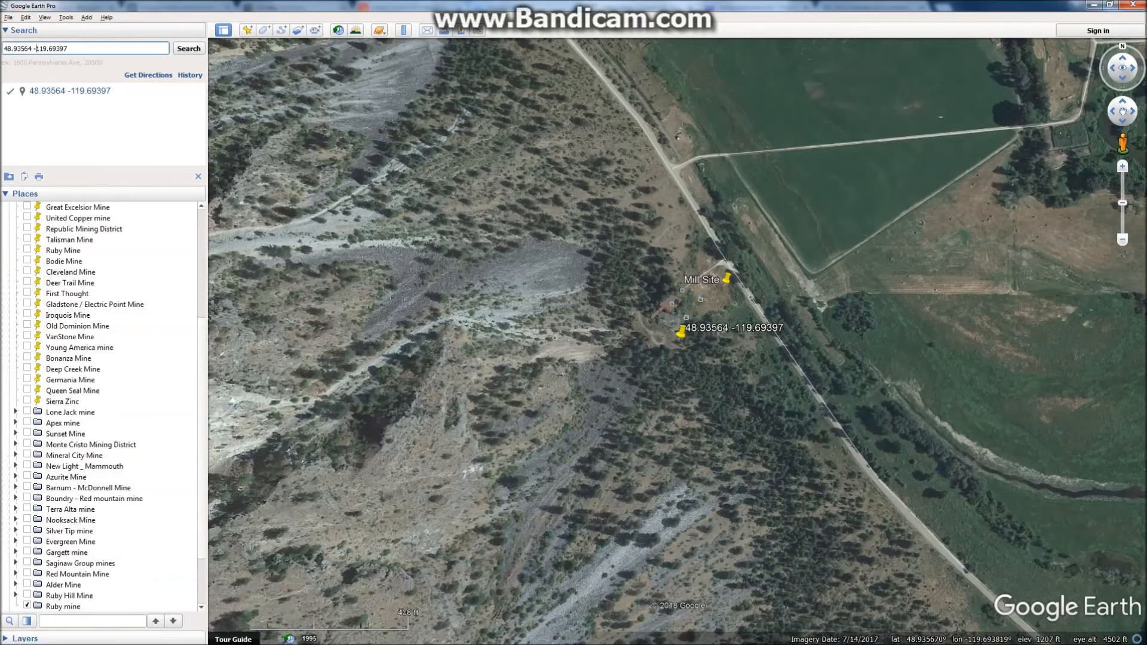
right_click(681, 330)
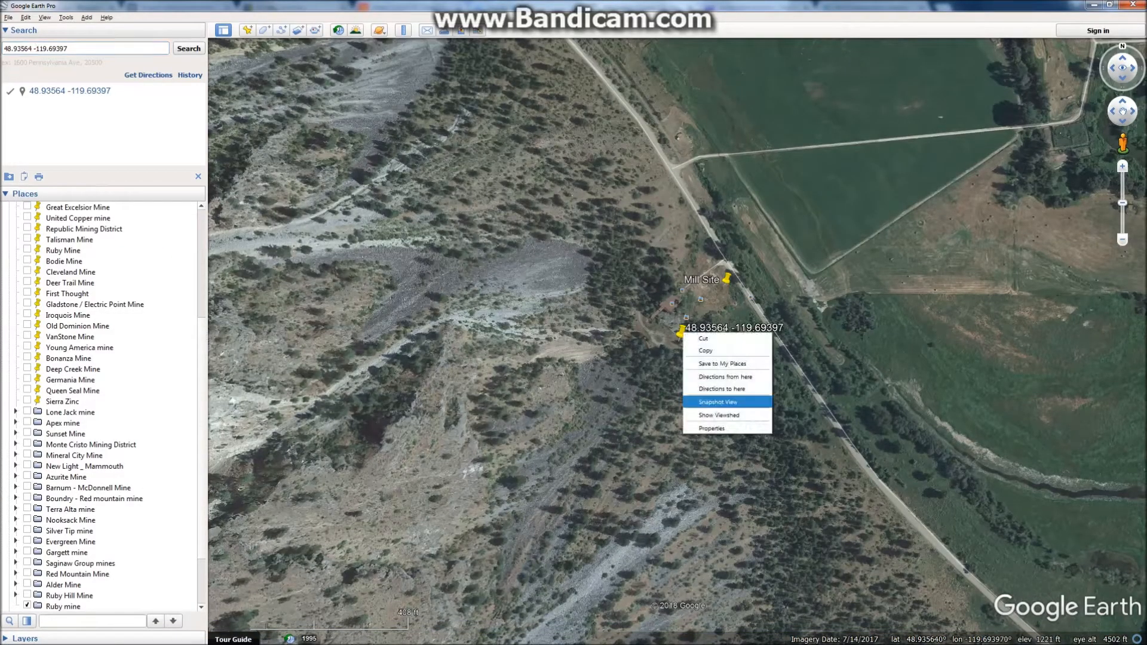
left_click(726, 428)
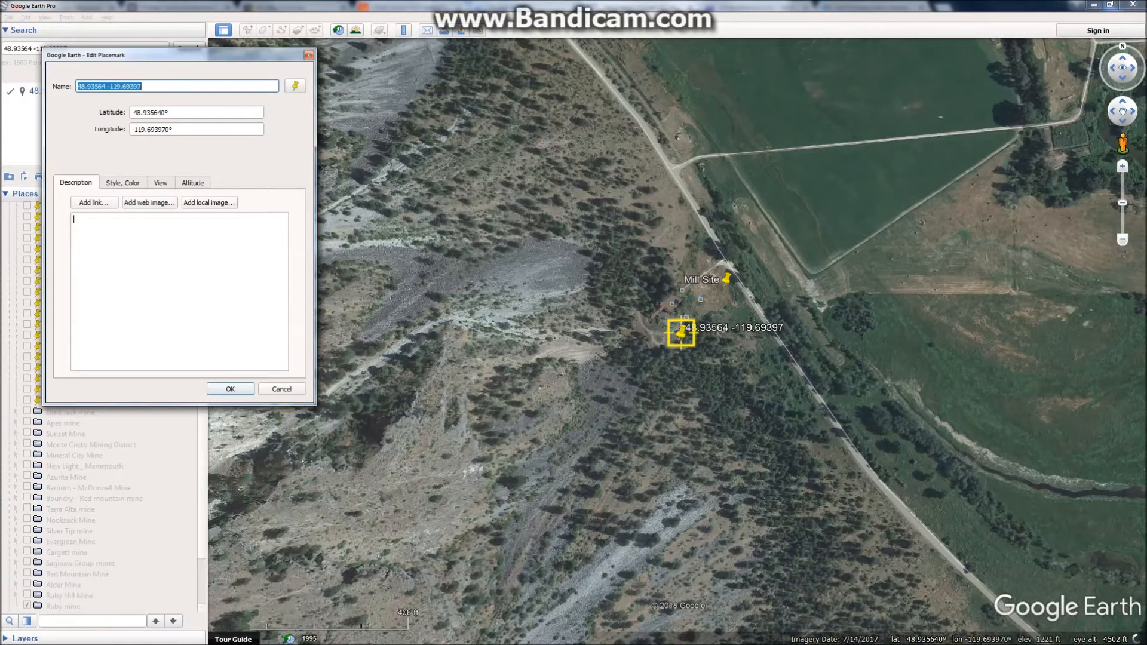
left_click(173, 257)
type("Lowe")
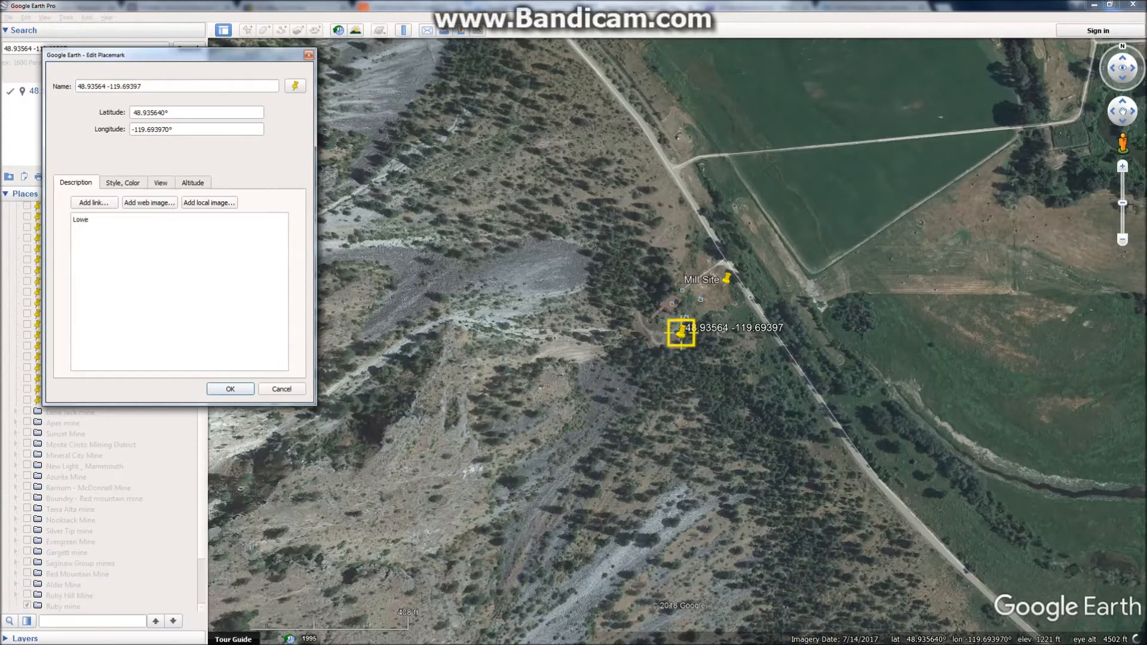
type("r Adit, open,")
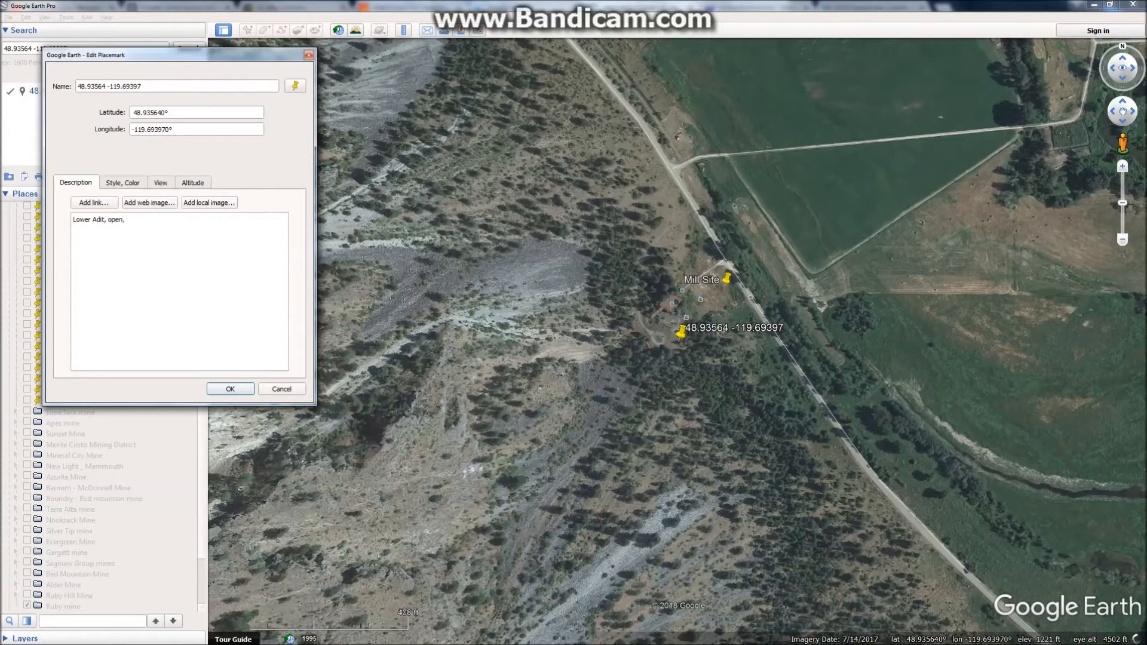
Look up the lower adit's length in Table 2 and finish the placemark description with "1028 feet. Dger report".
mouse_move(150, 641)
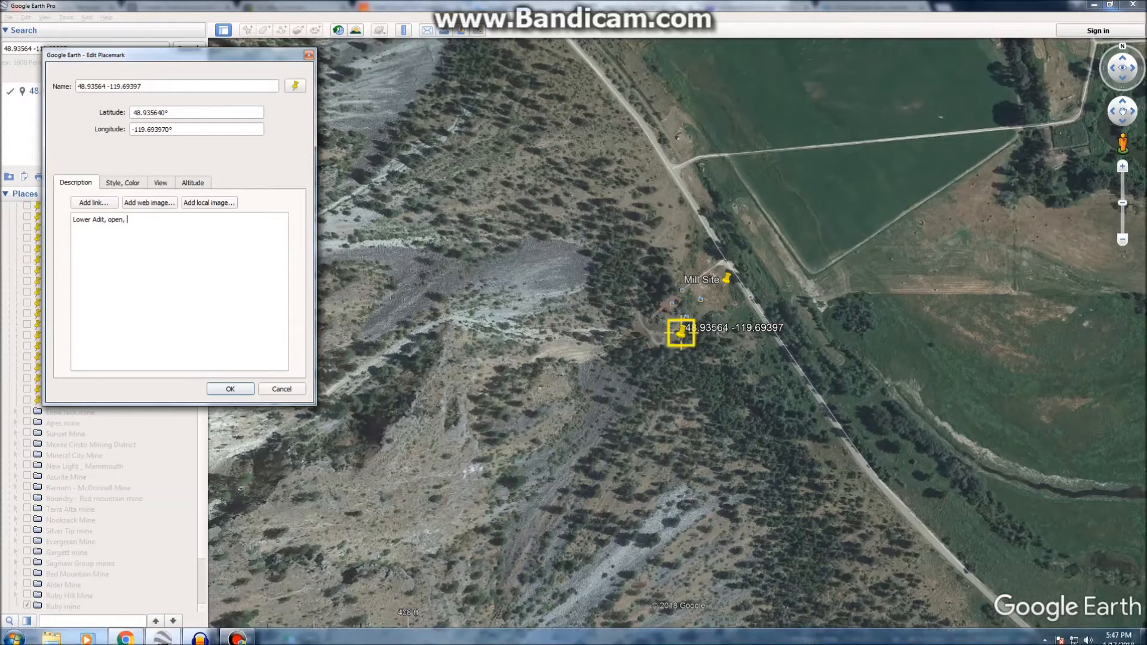
left_click(125, 634)
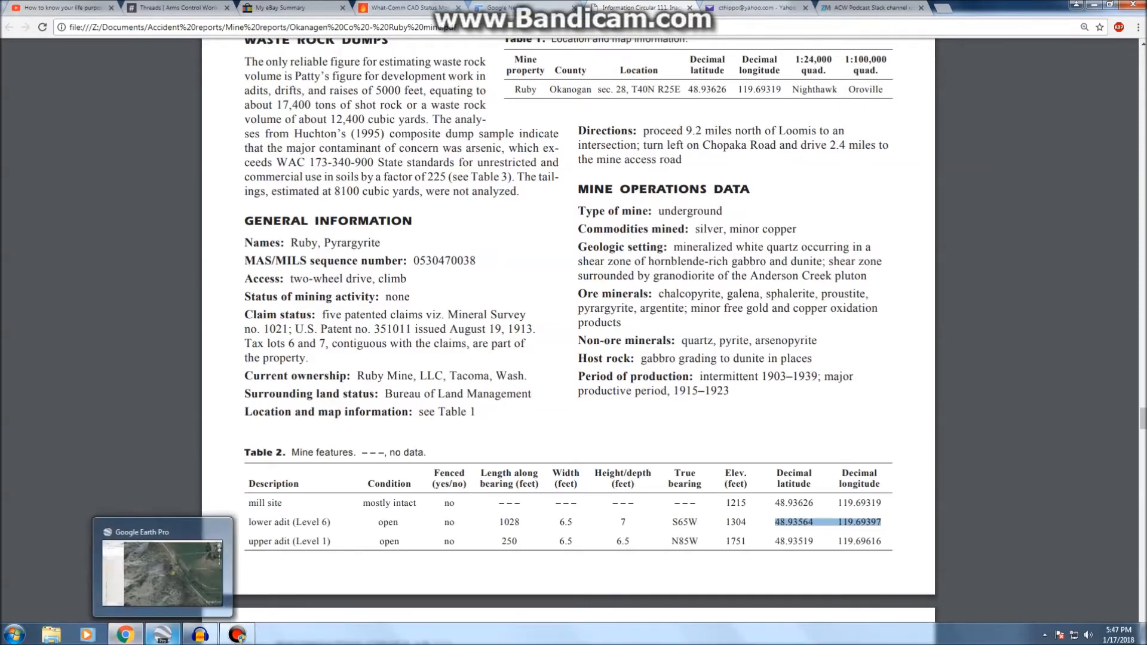
left_click(161, 634)
type("1028 feet.  Dger ")
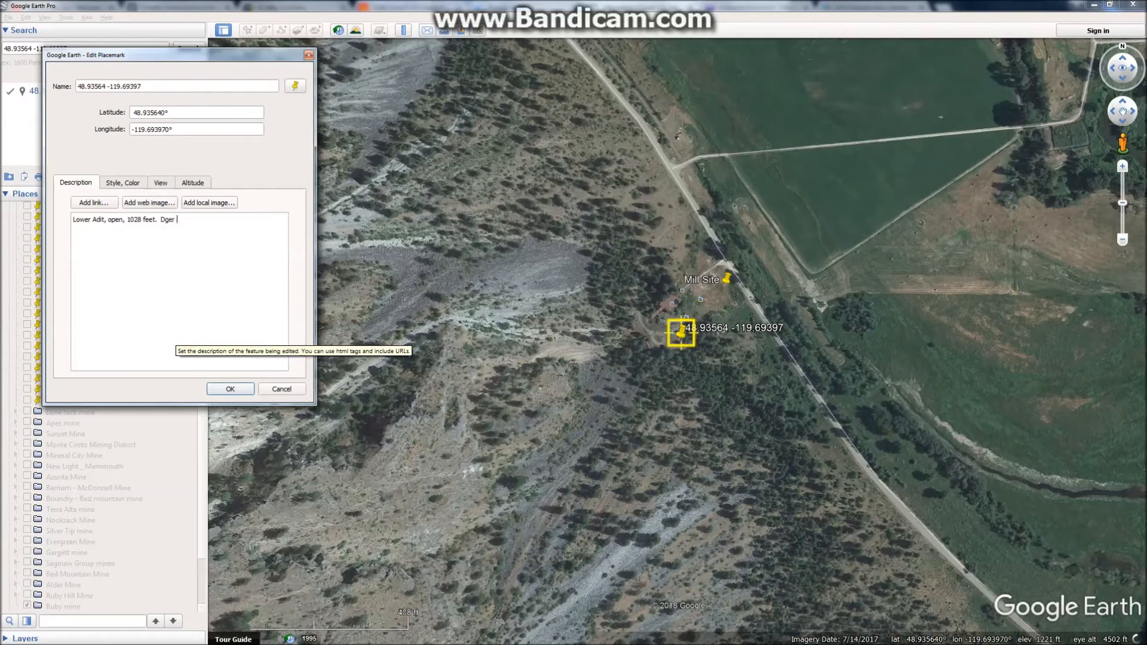
type("report")
key("BackSpace")
type("rt")
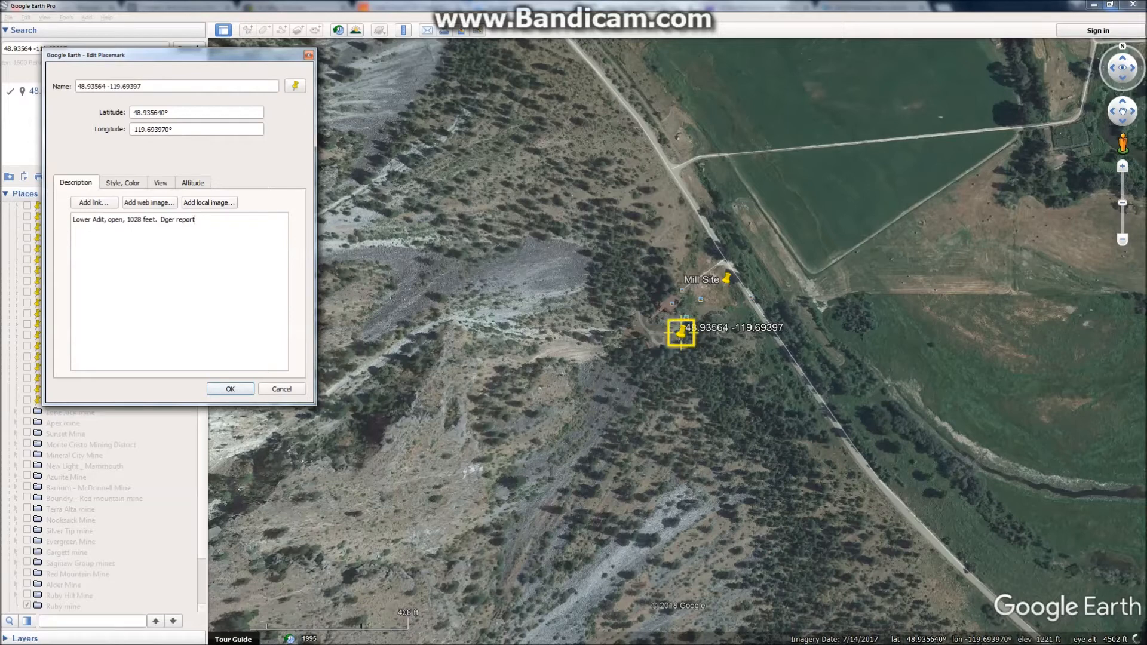
Name the lower adit placemark "Adit 1" and apply its edited properties.
triple_click(109, 86)
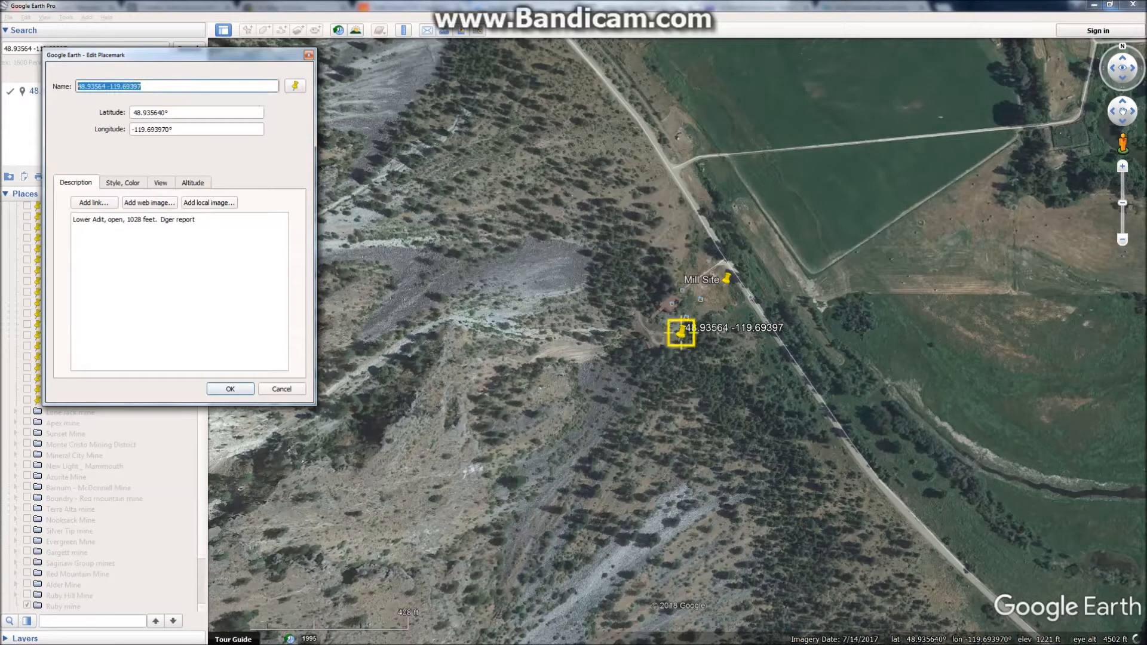
type("Adit")
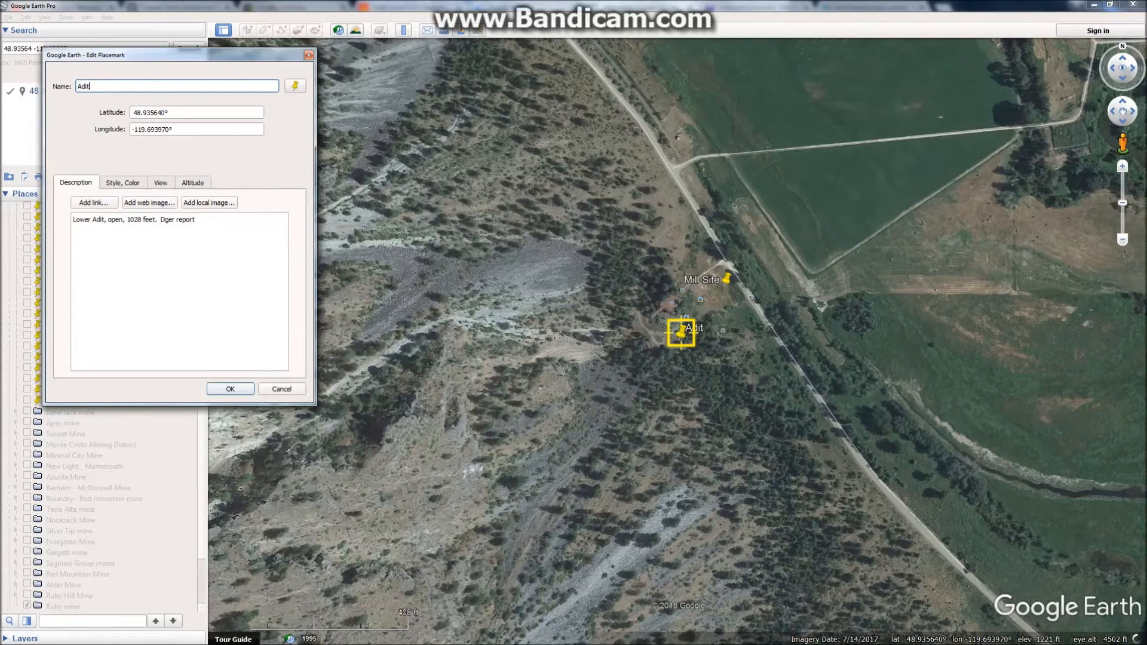
type(" 1")
key("Return")
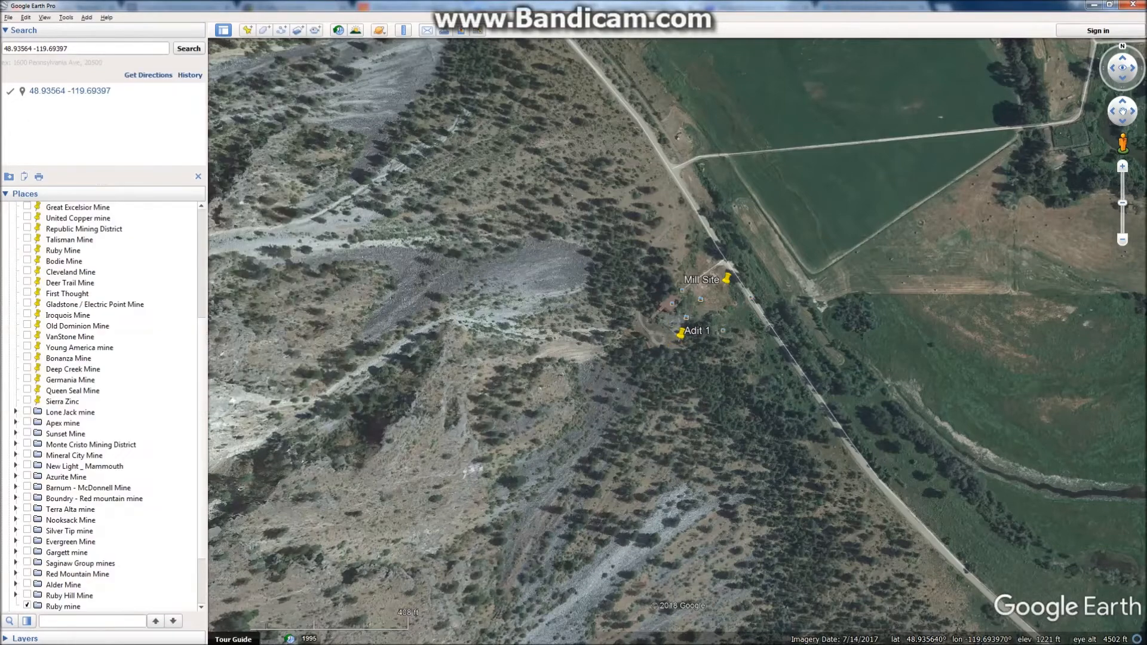
Copy the upper adit (Level 1) latitude and longitude from Table 2 of the mine report.
mouse_move(163, 637)
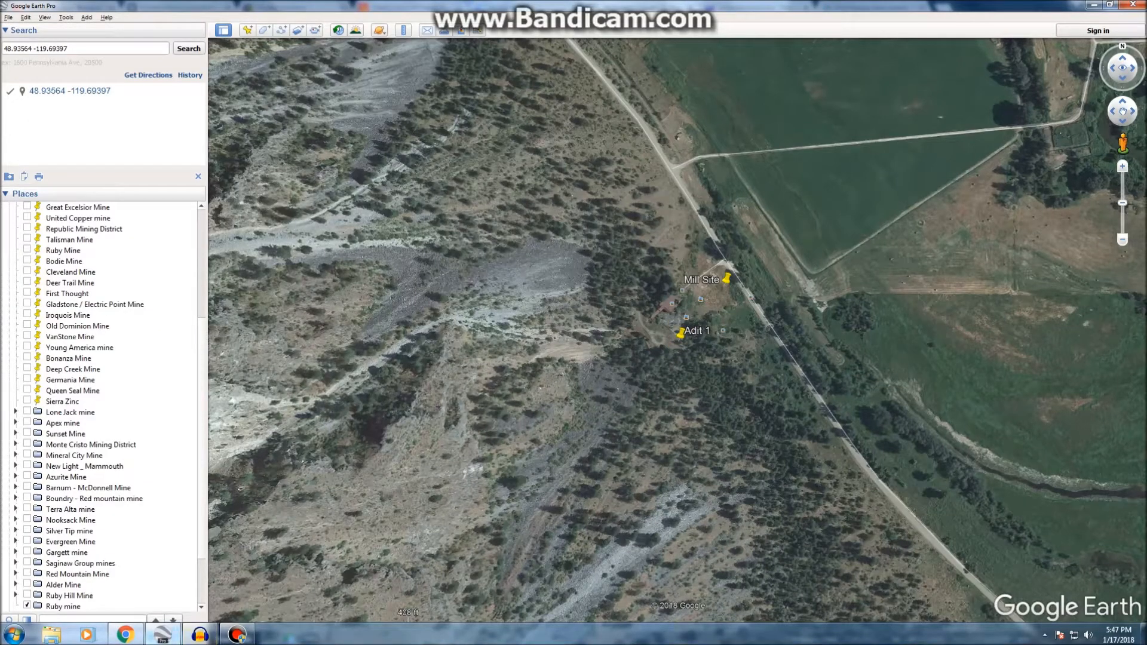
left_click(125, 634)
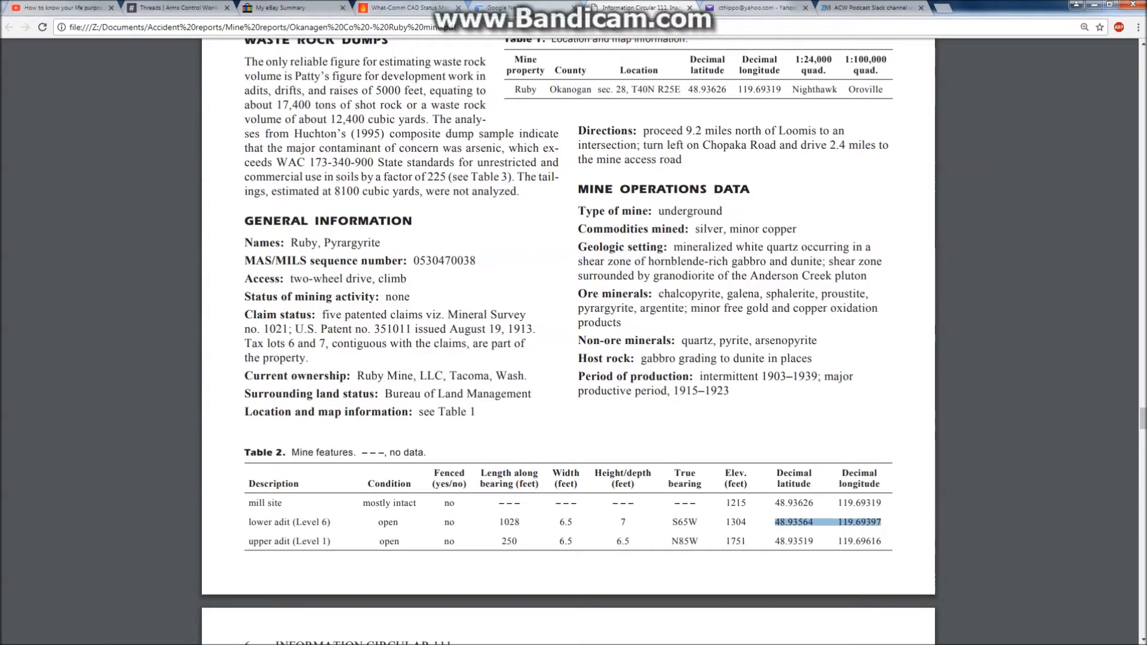
left_click_drag(774, 541, 881, 541)
key("ctrl+c")
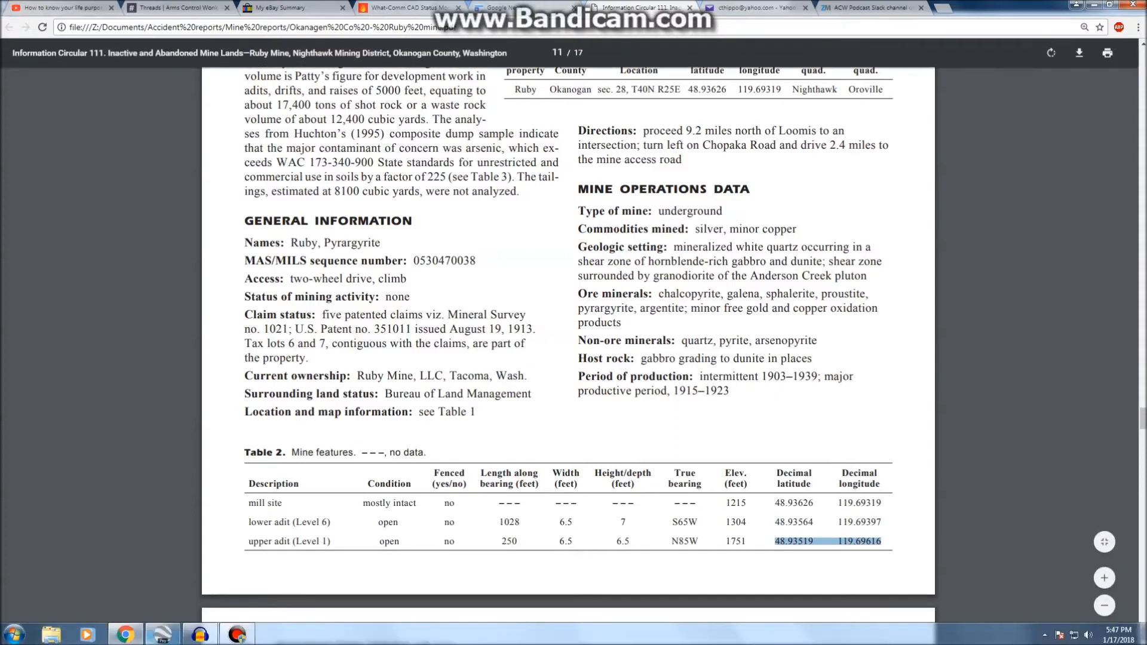
Search Google Earth Pro for the copied coordinates as 48.93519 -119.69616 and save the found location to My Places.
left_click(163, 634)
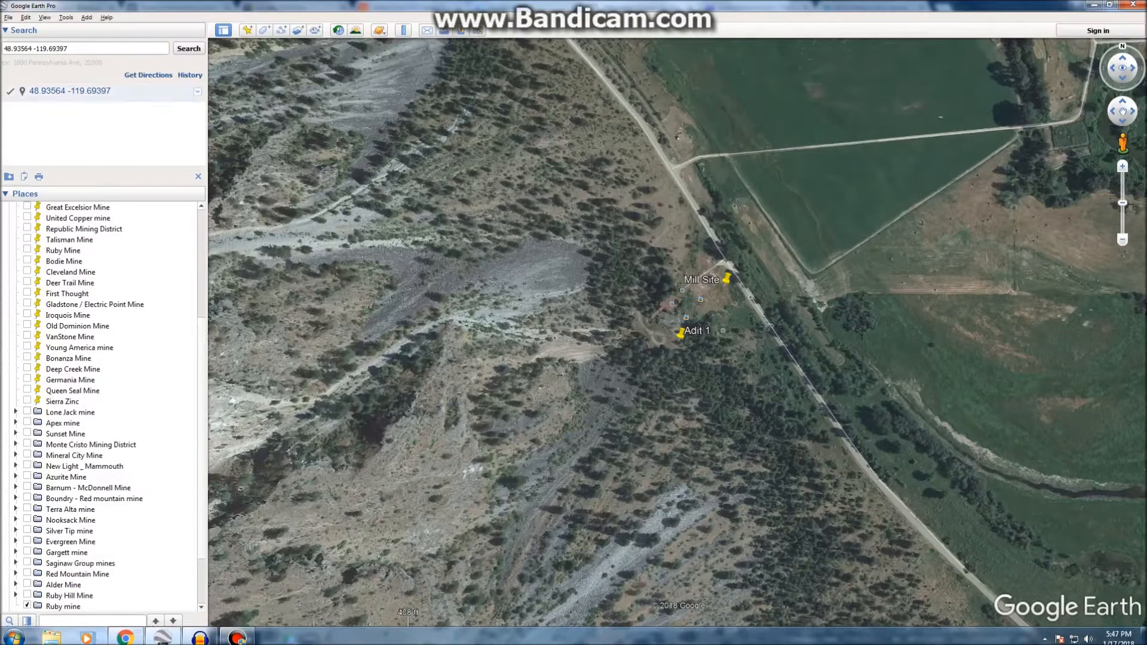
key("ctrl+a")
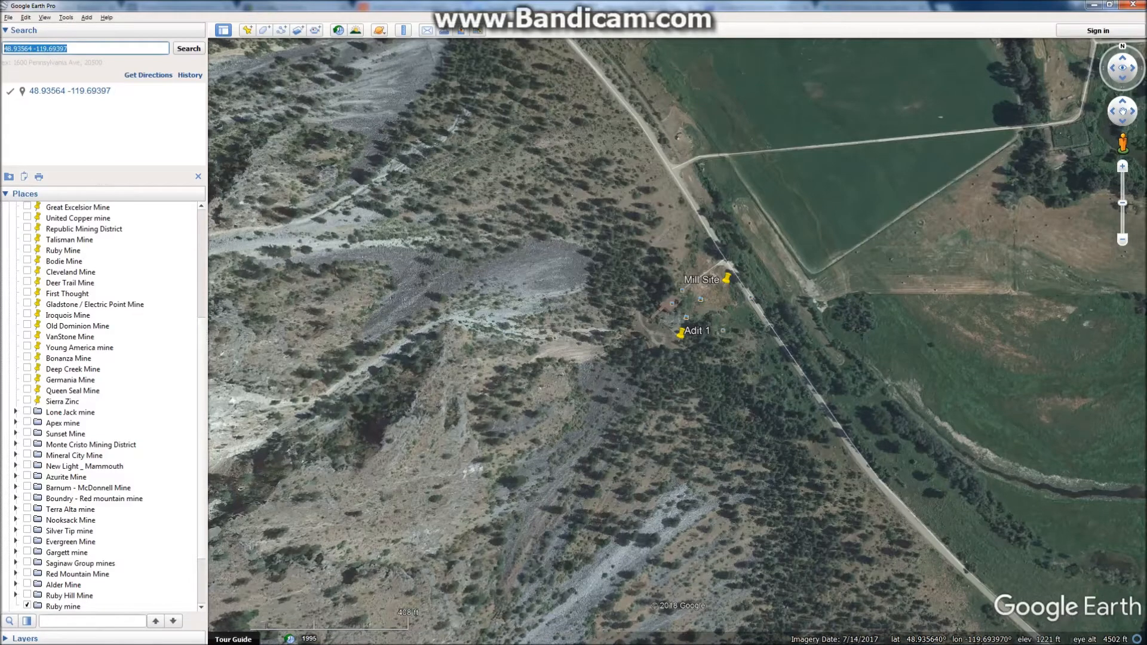
key("ctrl+v")
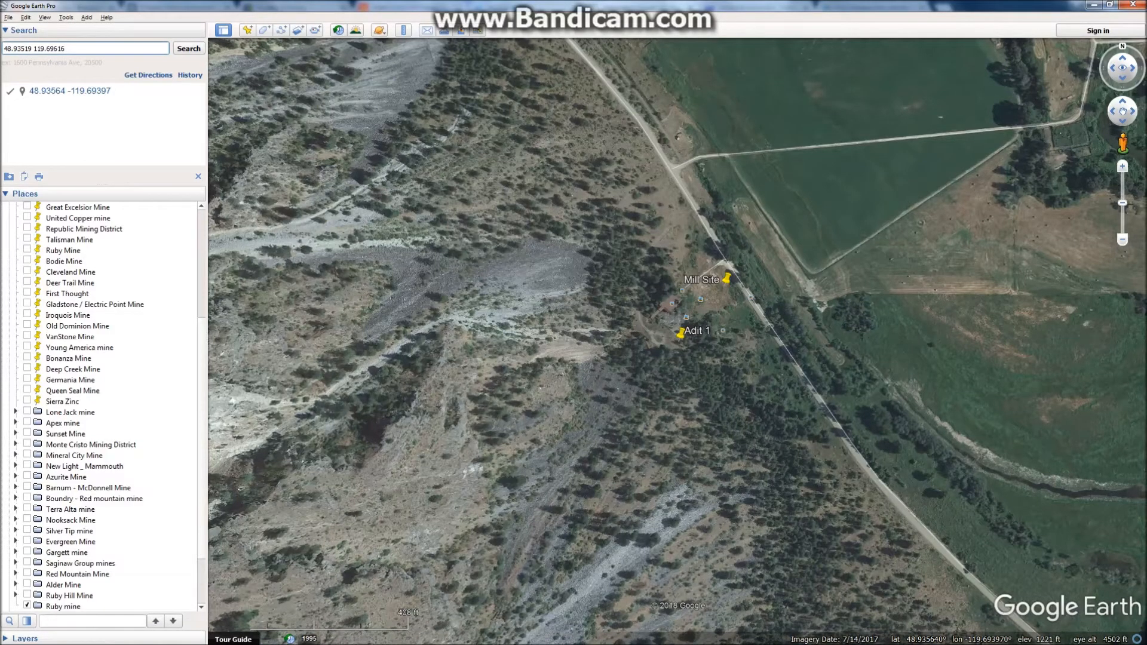
left_click(32, 49)
type("-")
key("Return")
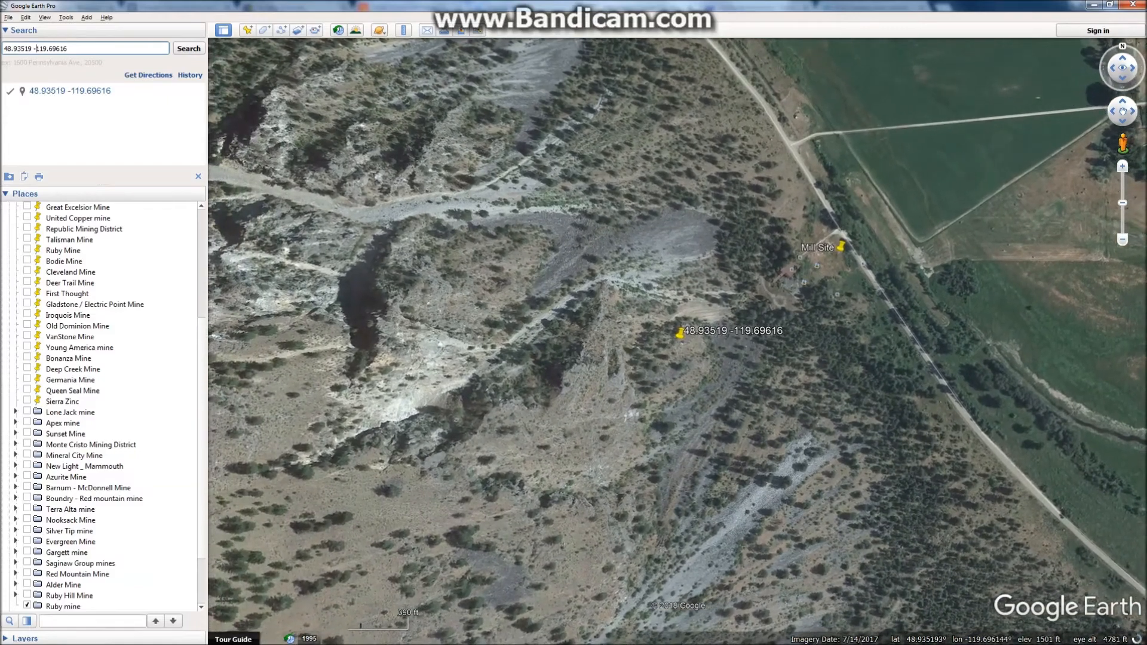
left_click(197, 92)
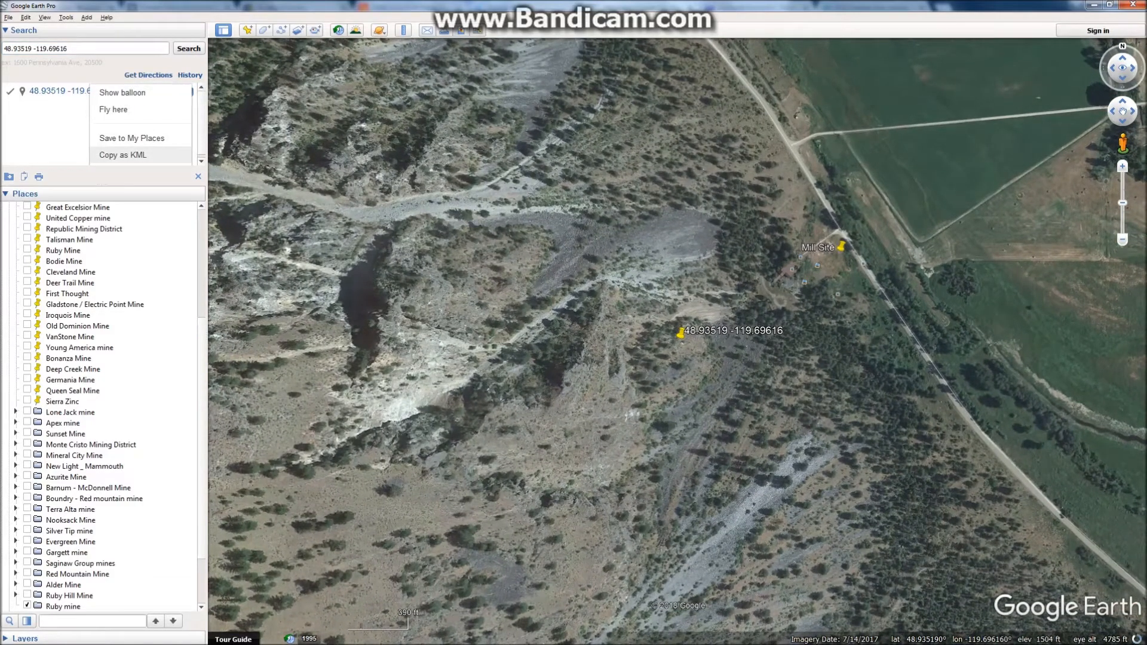
left_click(131, 138)
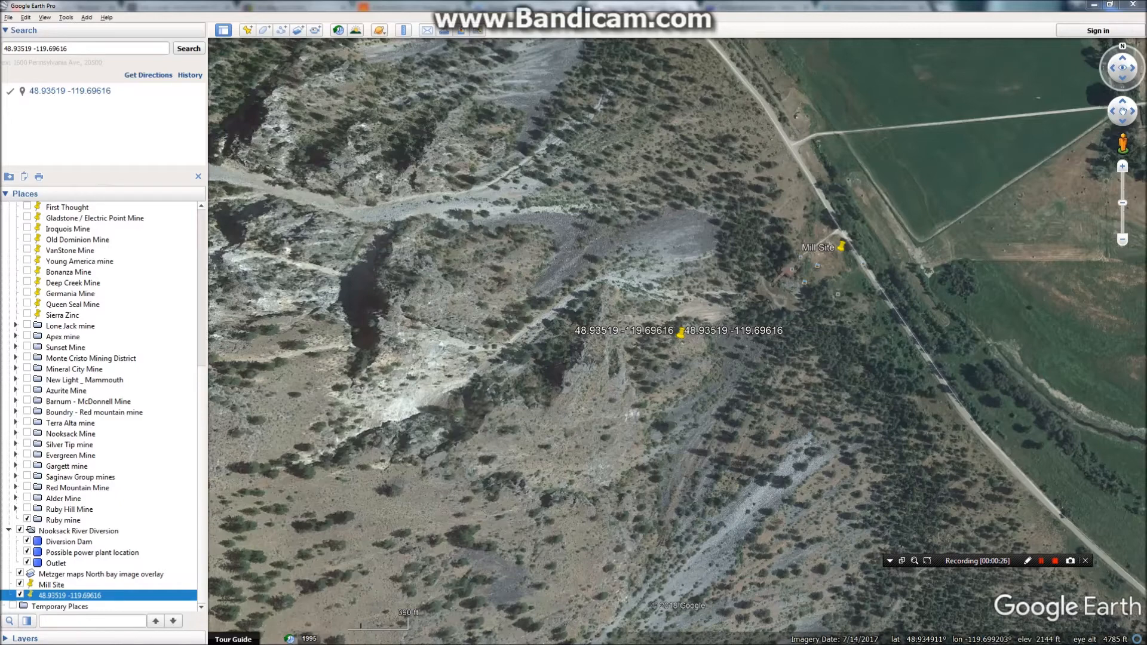
Rename the saved 48.93519 -119.69616 placemark as "Upper Adit" in its properties.
scroll(102, 406, "up", 10)
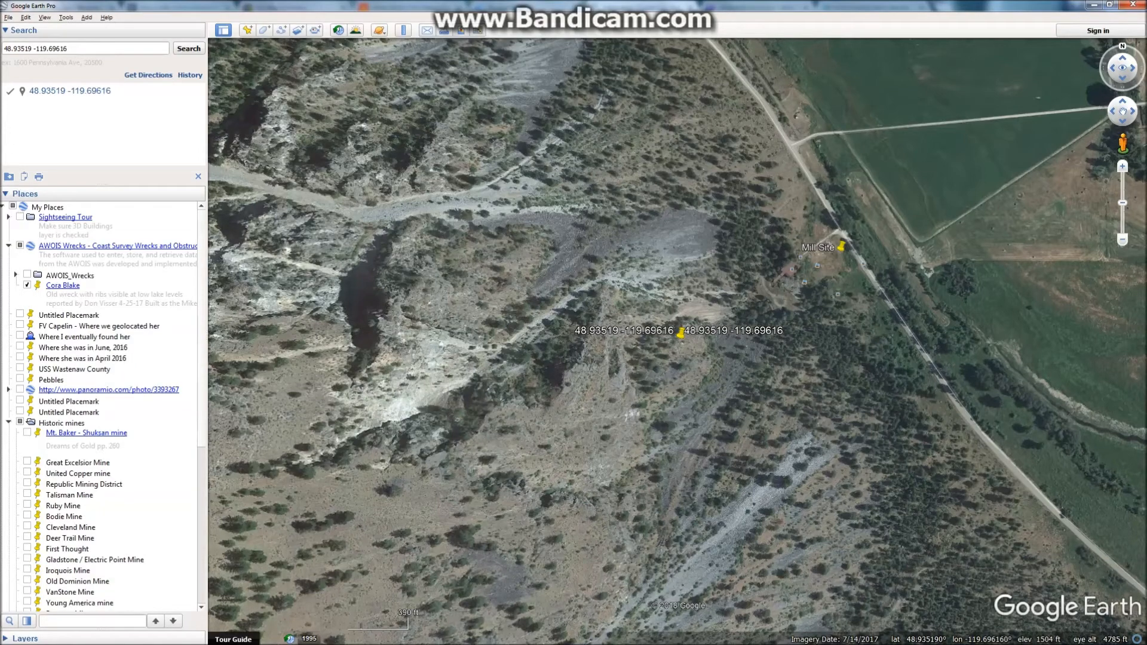
scroll(102, 406, "down", 10)
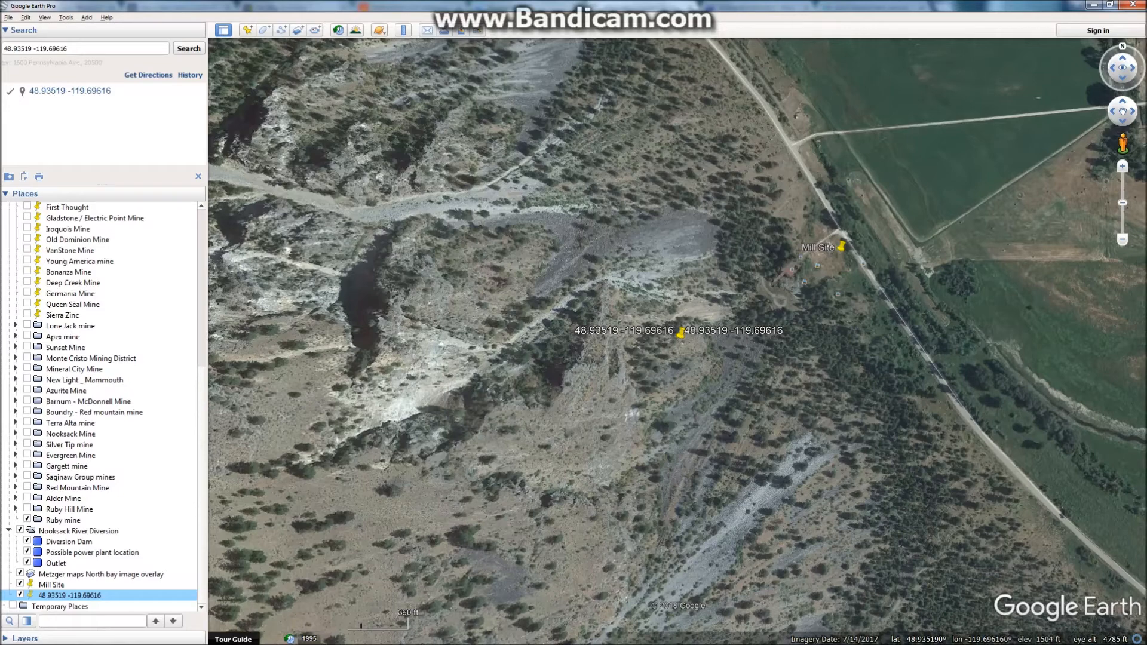
right_click(75, 595)
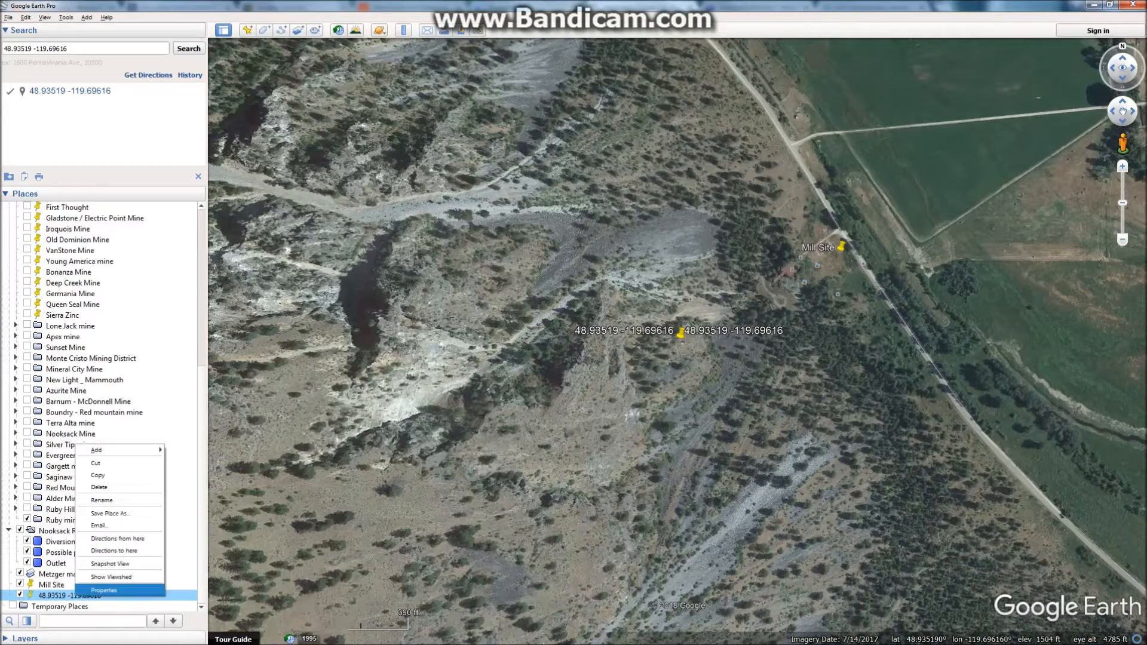
left_click(104, 590)
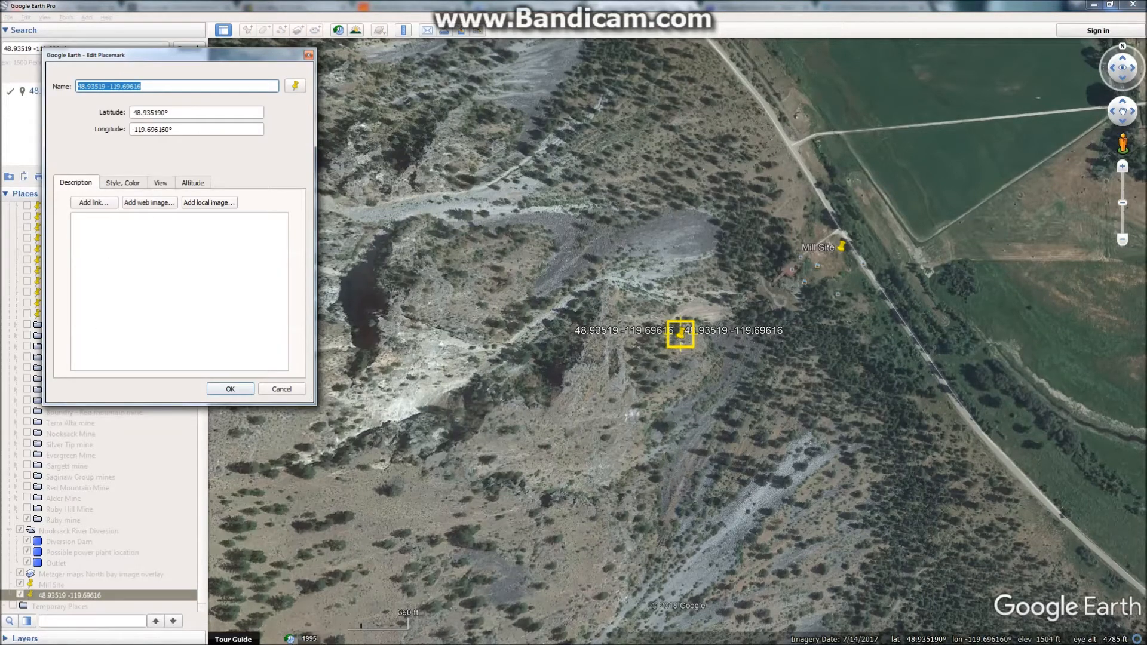
type("Upper Adit")
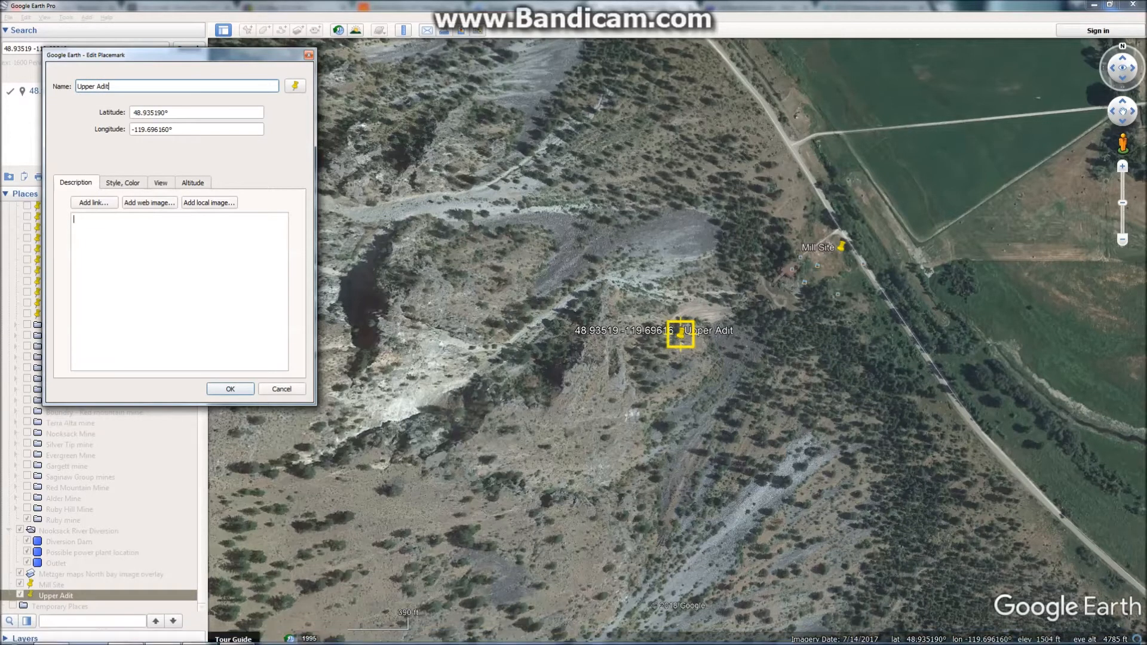
Check the upper adit's details in the report and describe its placemark as "Open, 250' long, from DGER report".
left_click(125, 634)
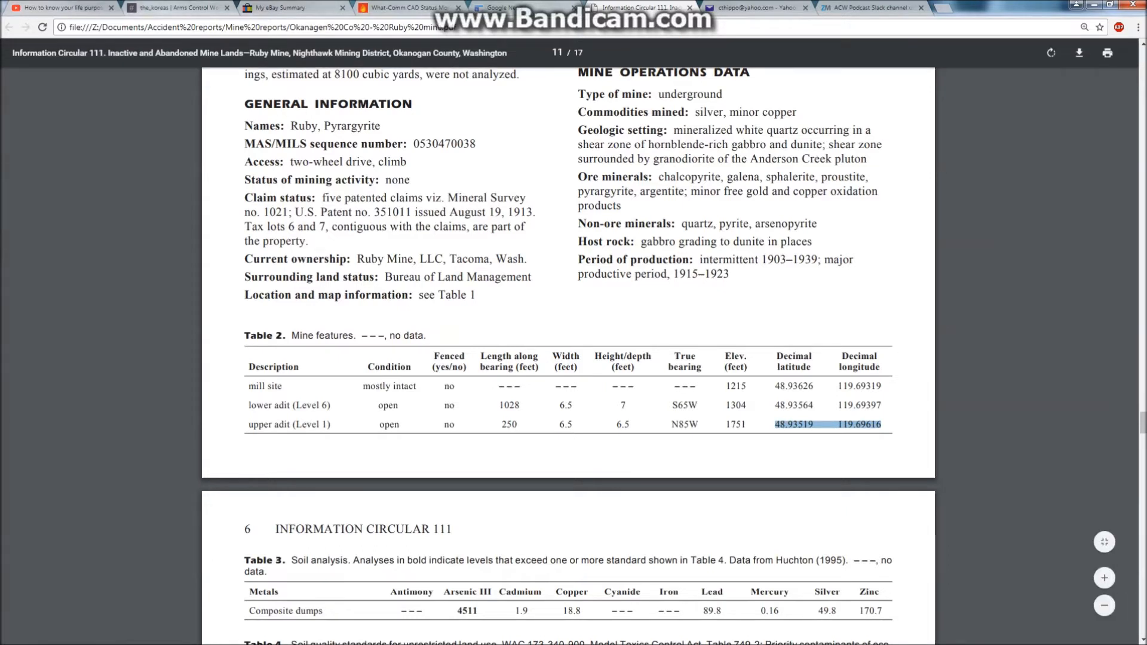
left_click(167, 636)
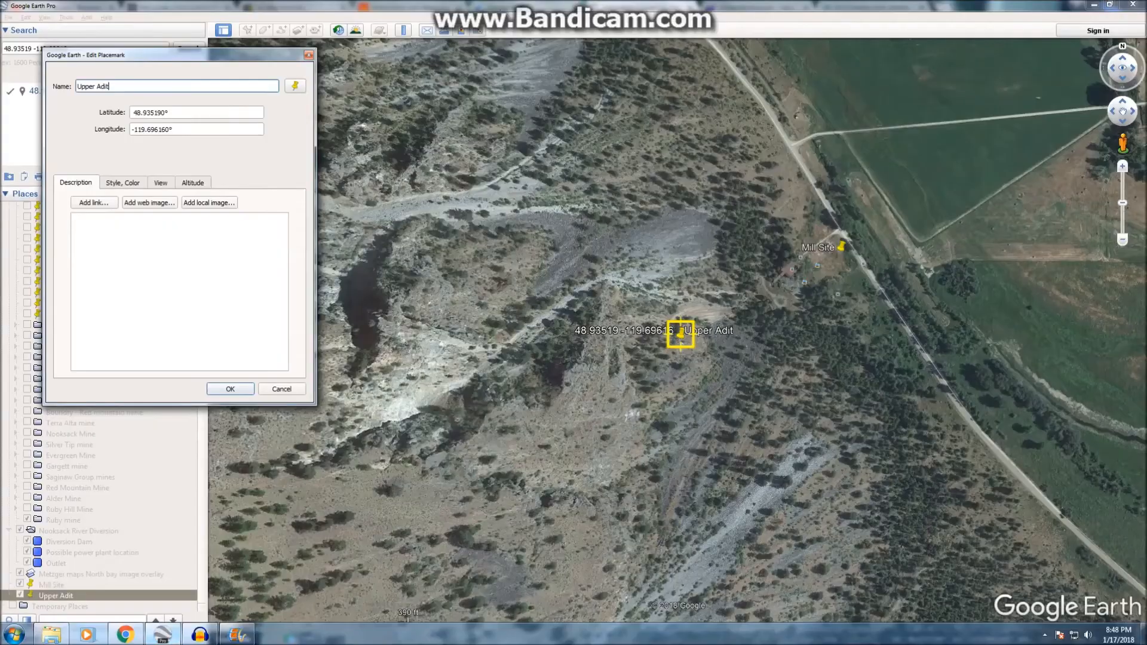
type("Open")
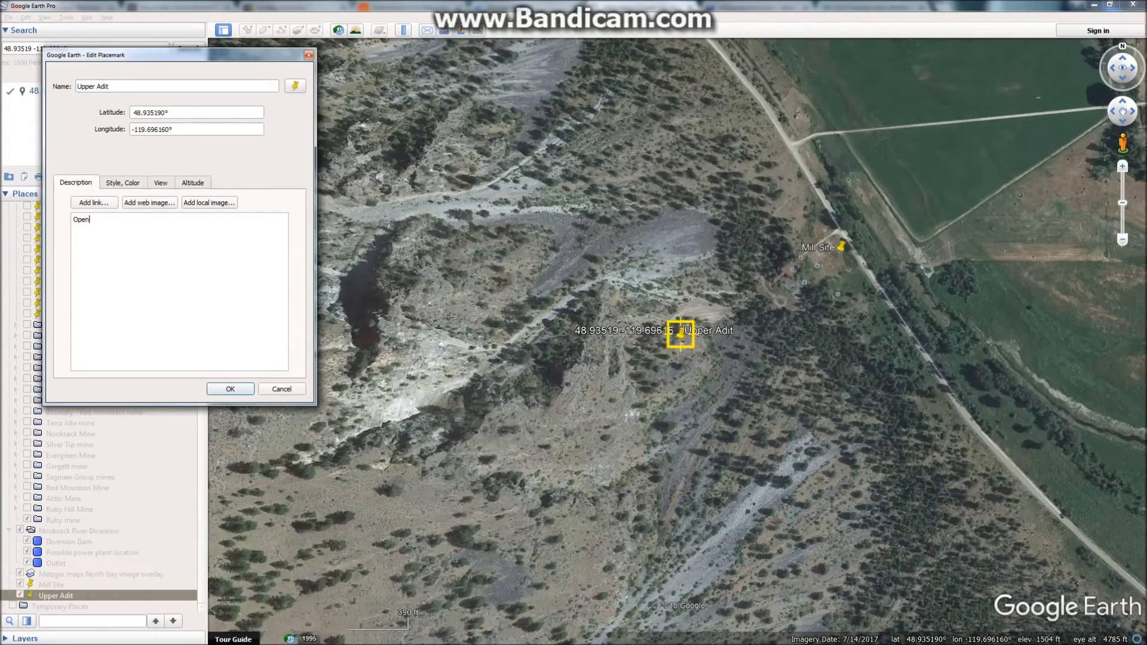
type(", 250' long, from DGER report")
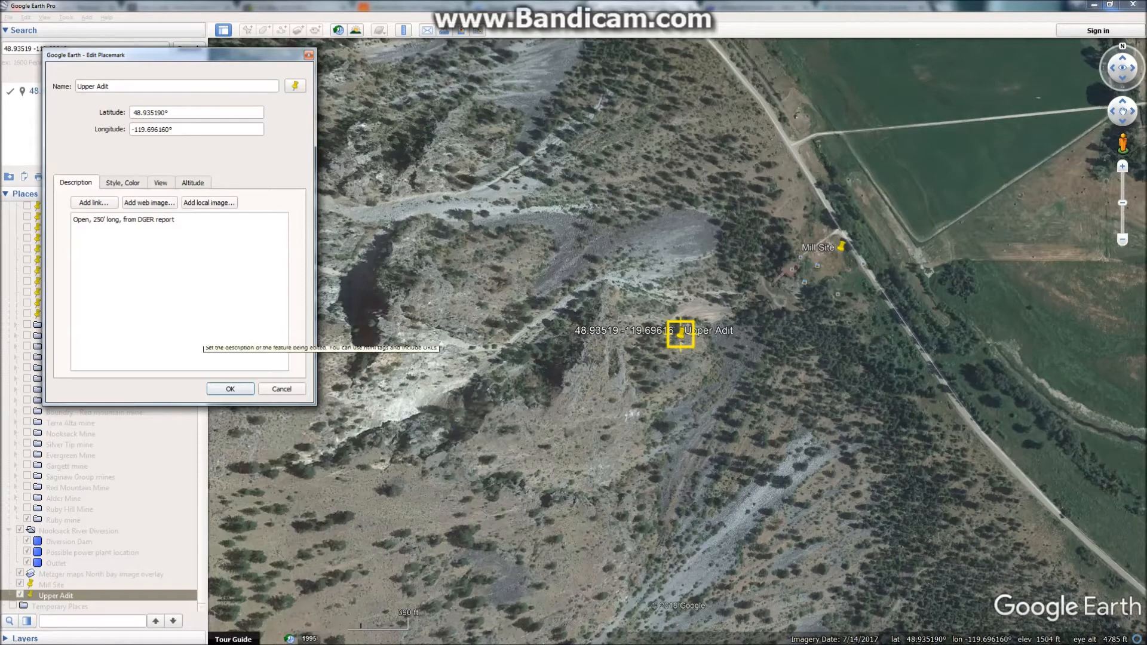
left_click(230, 389)
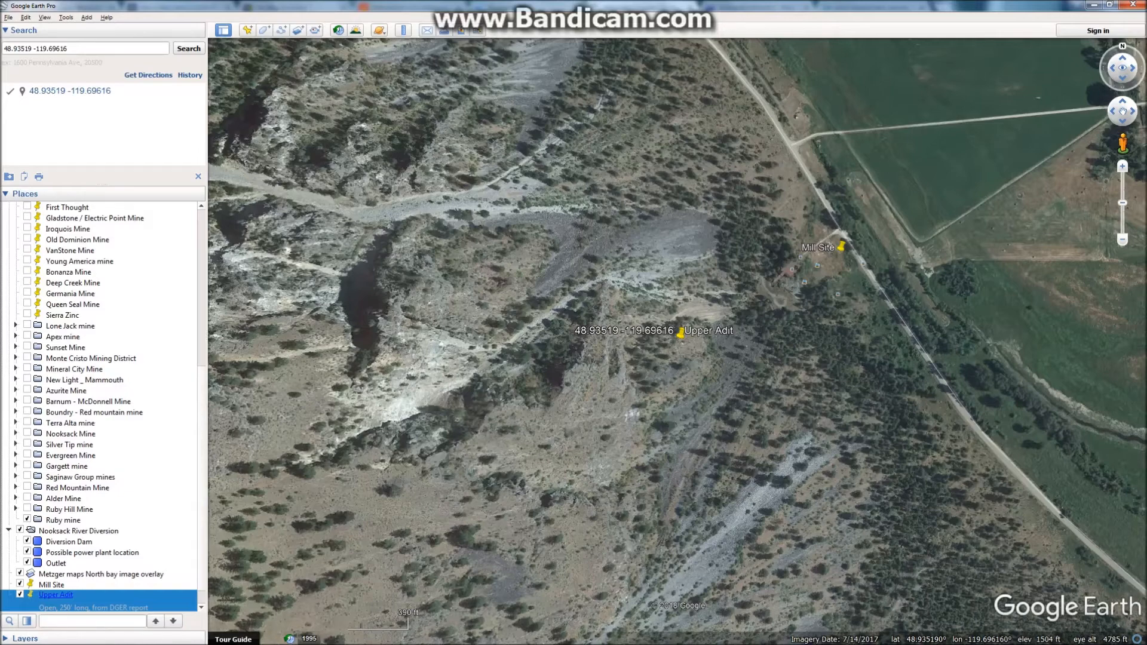
Move the Mill Site placemark into the Ruby mine folder.
left_click_drag(52, 584, 63, 520)
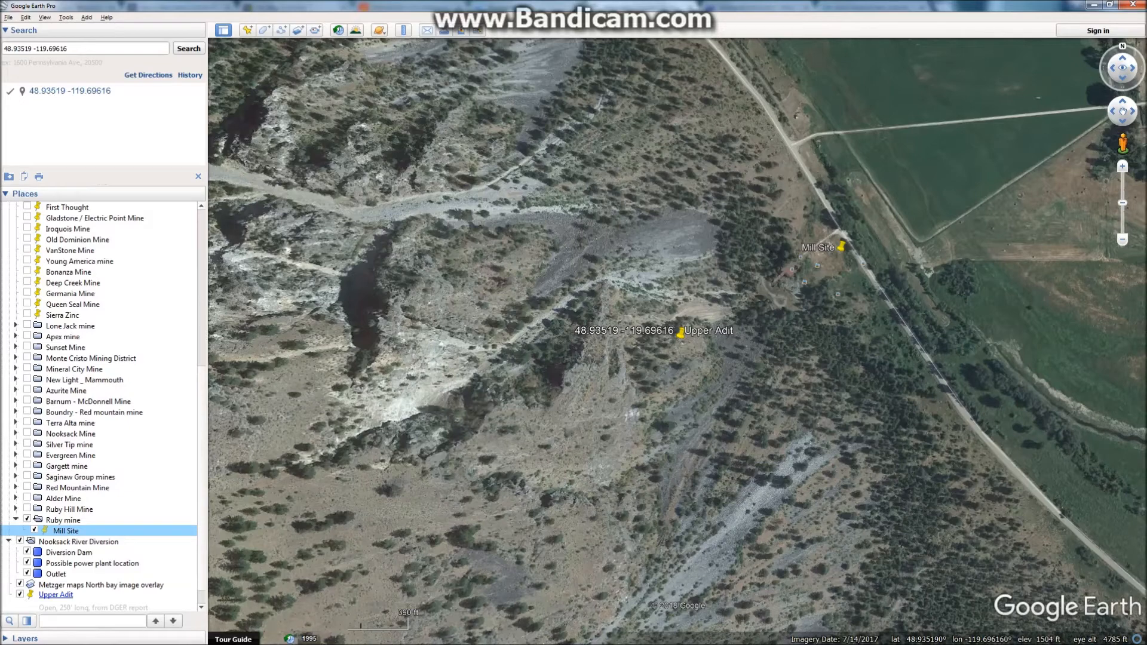
Move the Upper Adit placemark into the Ruby mine folder.
left_click(55, 594)
left_click_drag(65, 512, 66, 513)
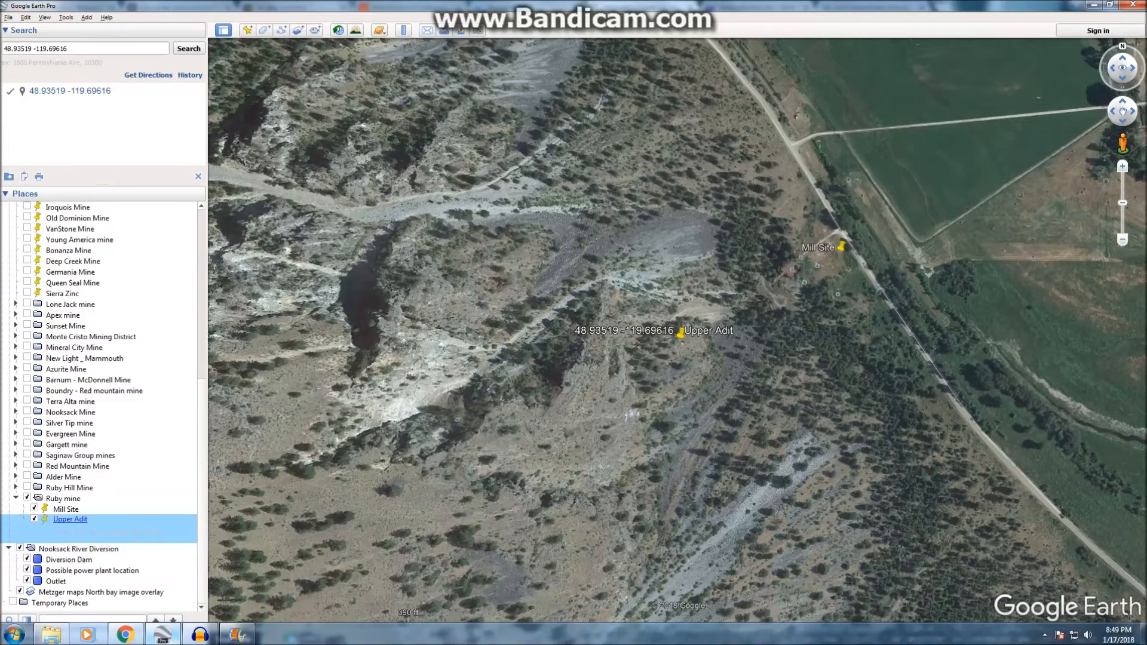
Switch to the PDF report in Chrome and copy the lower adit's decimal latitude and longitude from Table 2.
mouse_move(163, 635)
left_click(125, 635)
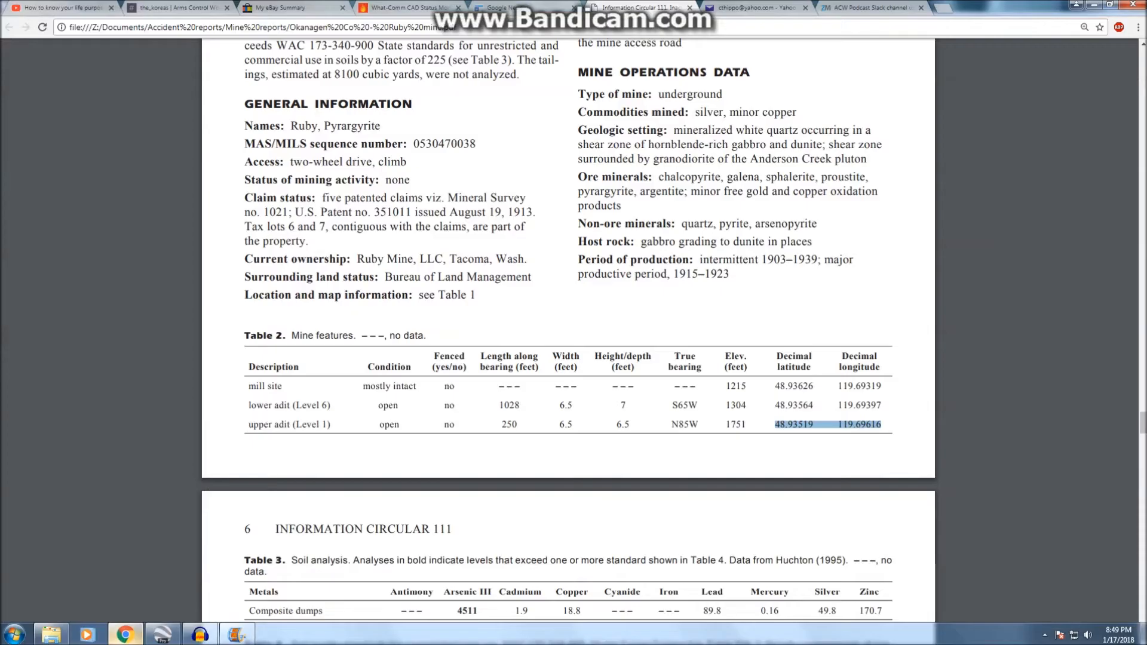
left_click_drag(881, 406, 775, 406)
key("ctrl+c")
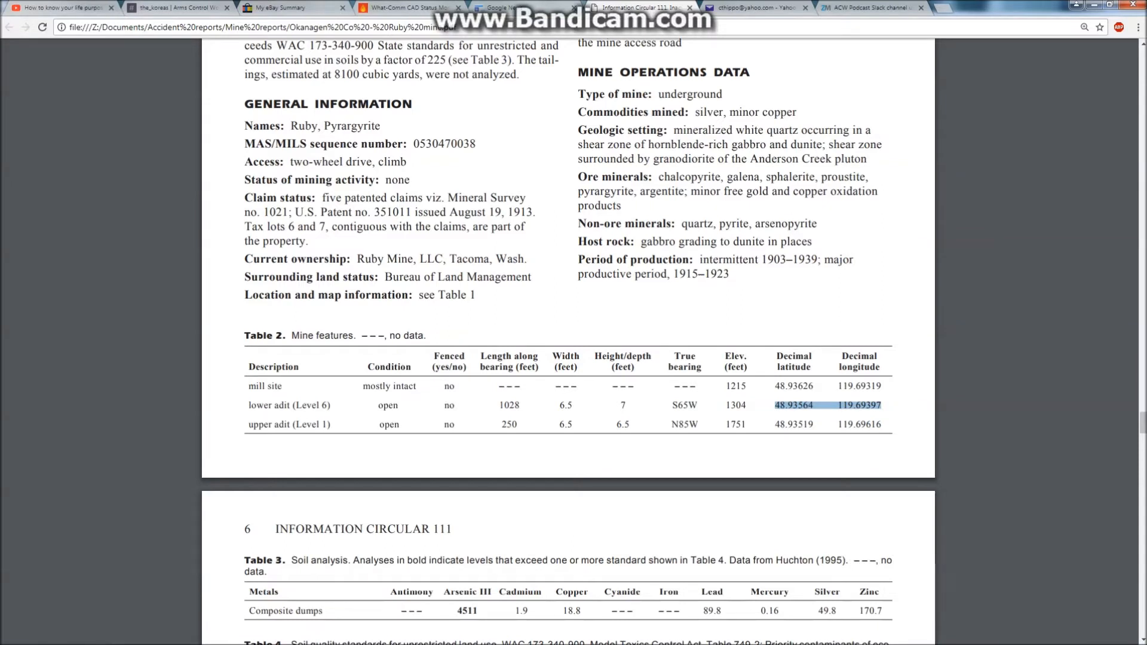
Search Google Earth Pro for the copied coordinates as 48.93564 -119.69397 and save the found location to My Places.
left_click(162, 635)
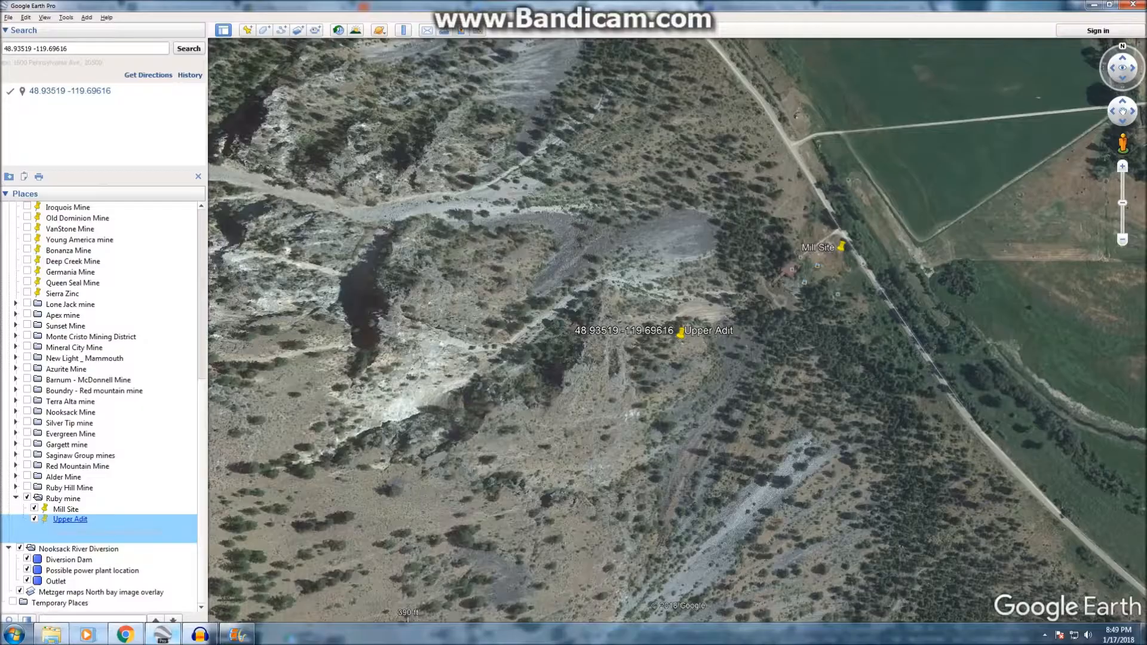
key("ctrl+v")
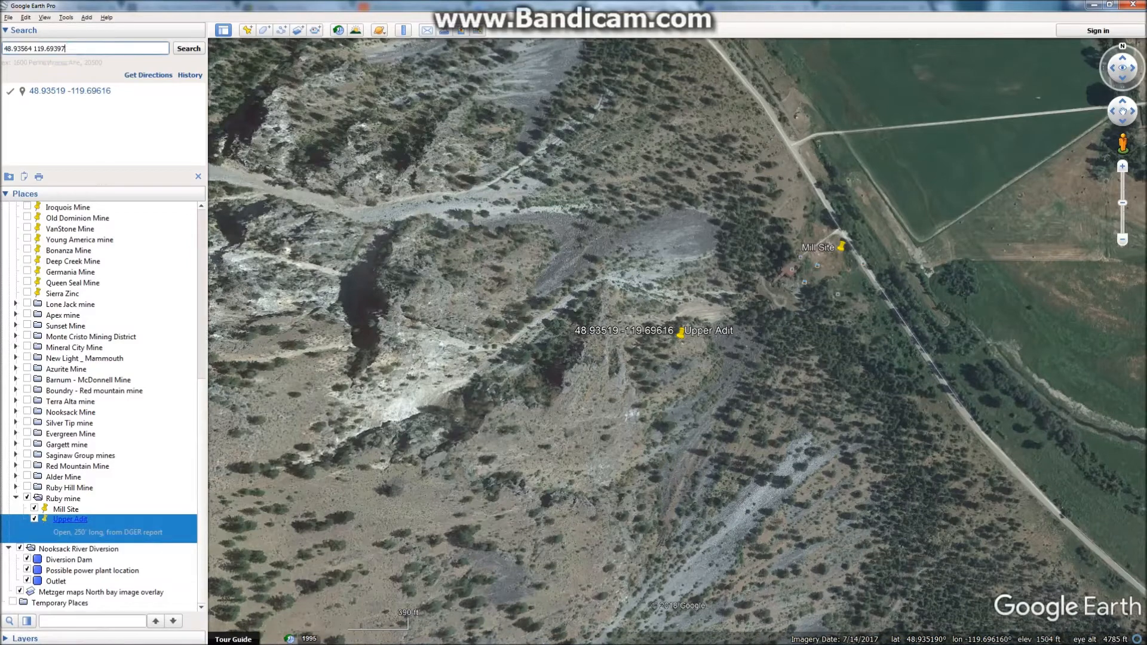
left_click(34, 48)
type("-")
key("Return")
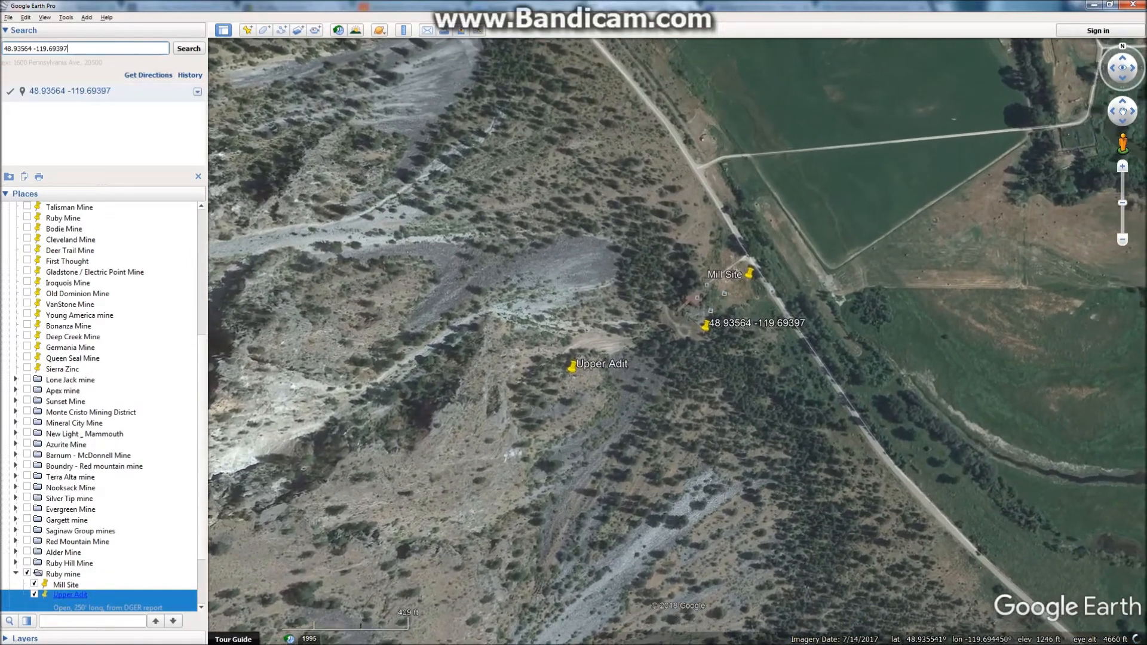
right_click(99, 87)
left_click(140, 138)
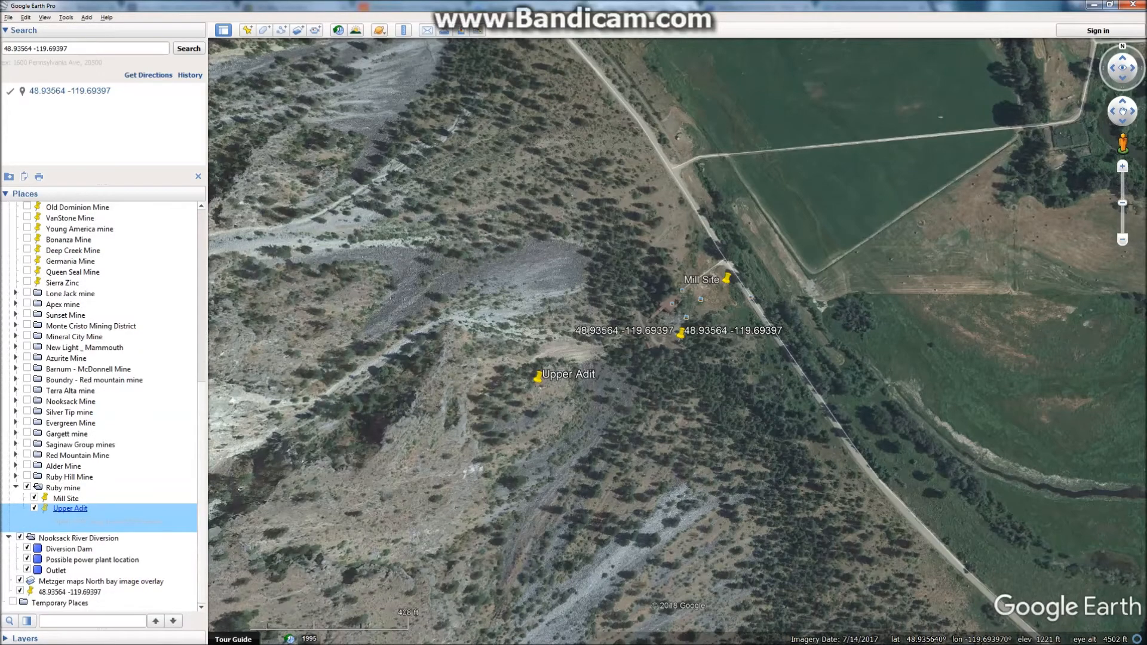
Rename the saved 48.93564 -119.69397 placemark as "Lower Adit" in its properties.
left_click(69, 592)
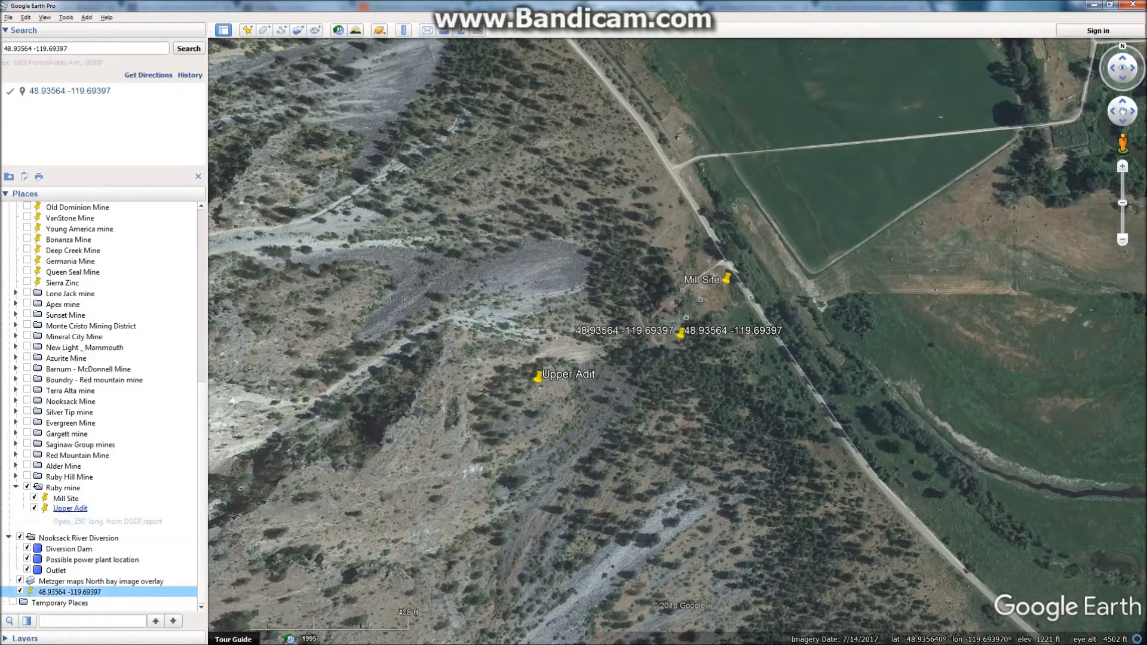
right_click(69, 592)
left_click(89, 585)
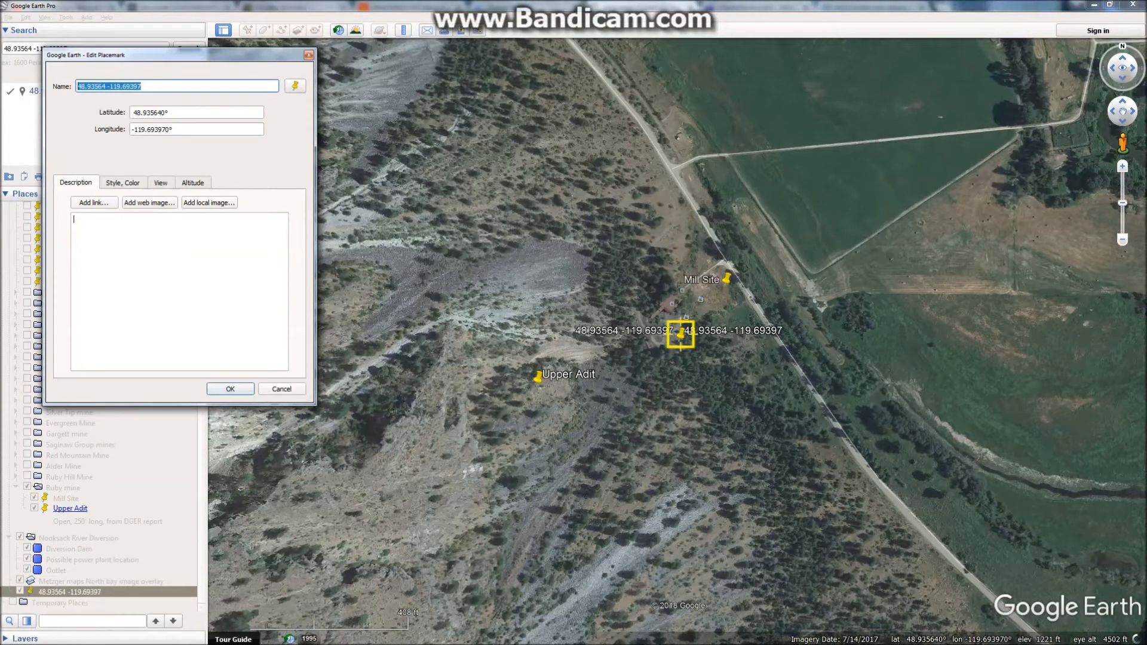
type("Lower Adit")
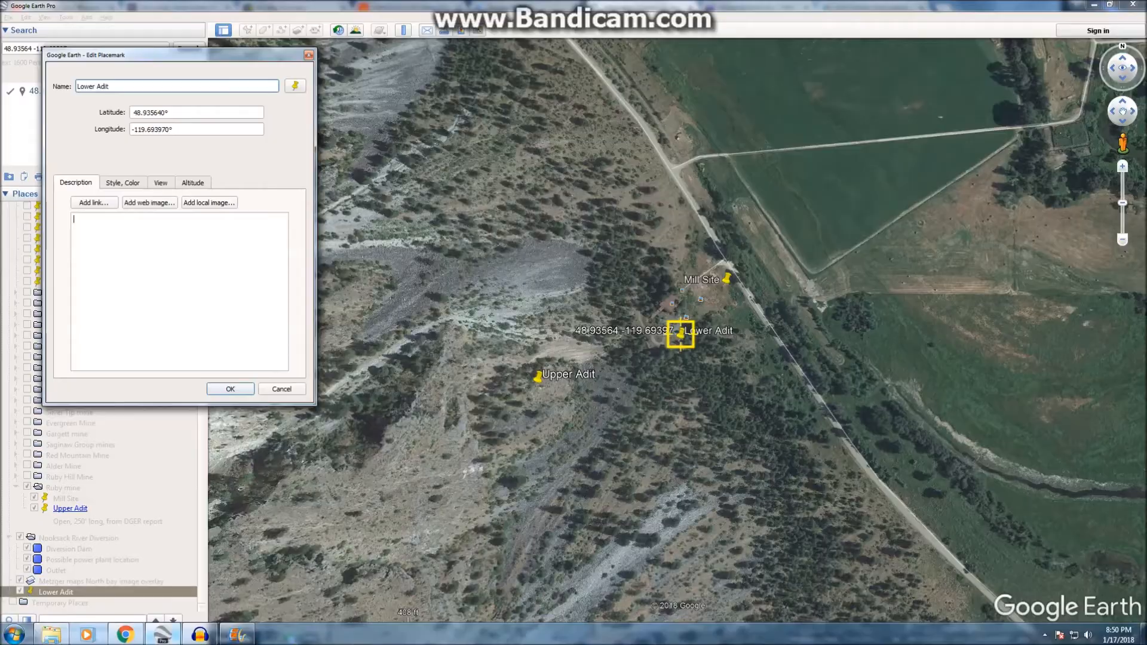
Check the lower adit's details in the report and describe its placemark as "1028 feet long, open, from DGER report.".
mouse_move(162, 634)
left_click(126, 634)
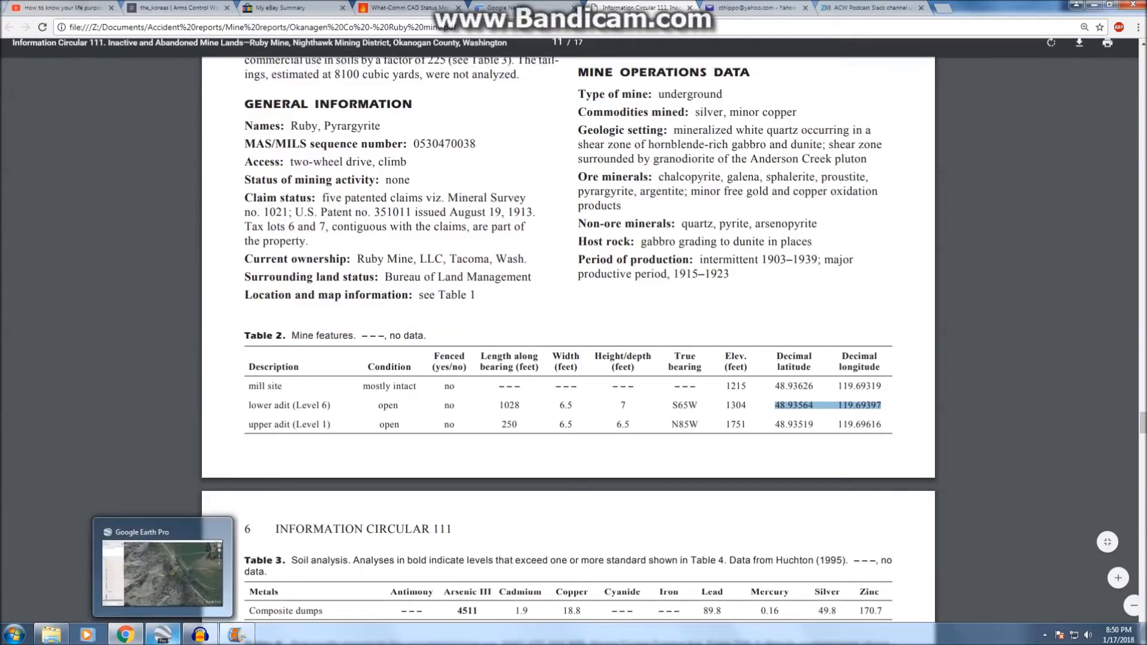
left_click(163, 634)
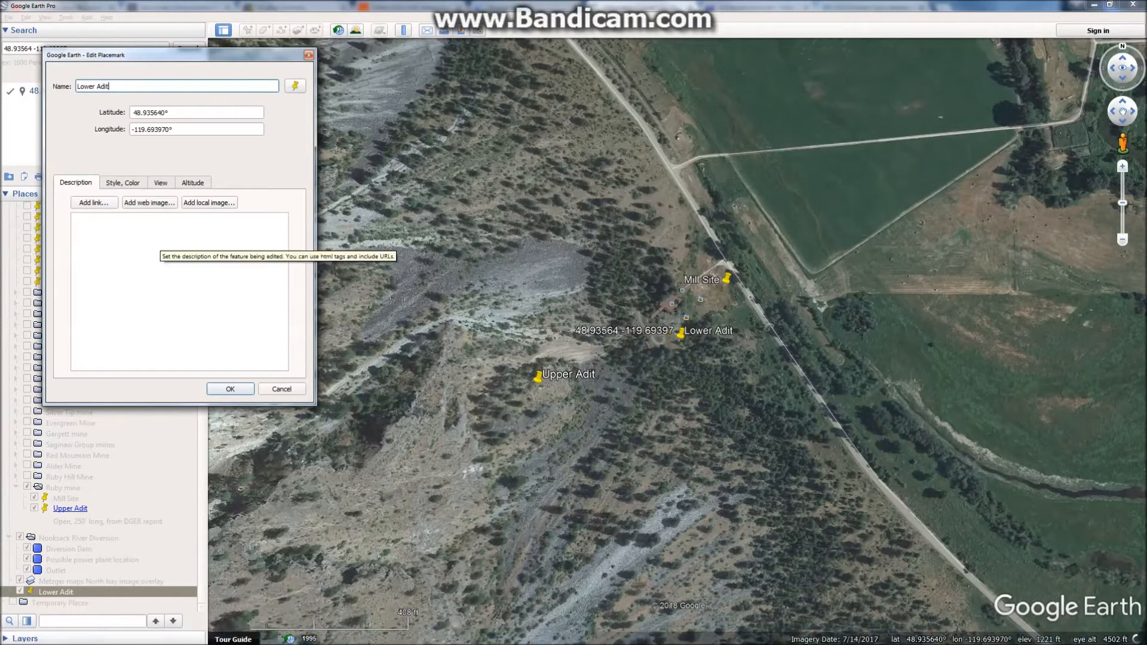
type("1028 feet long,")
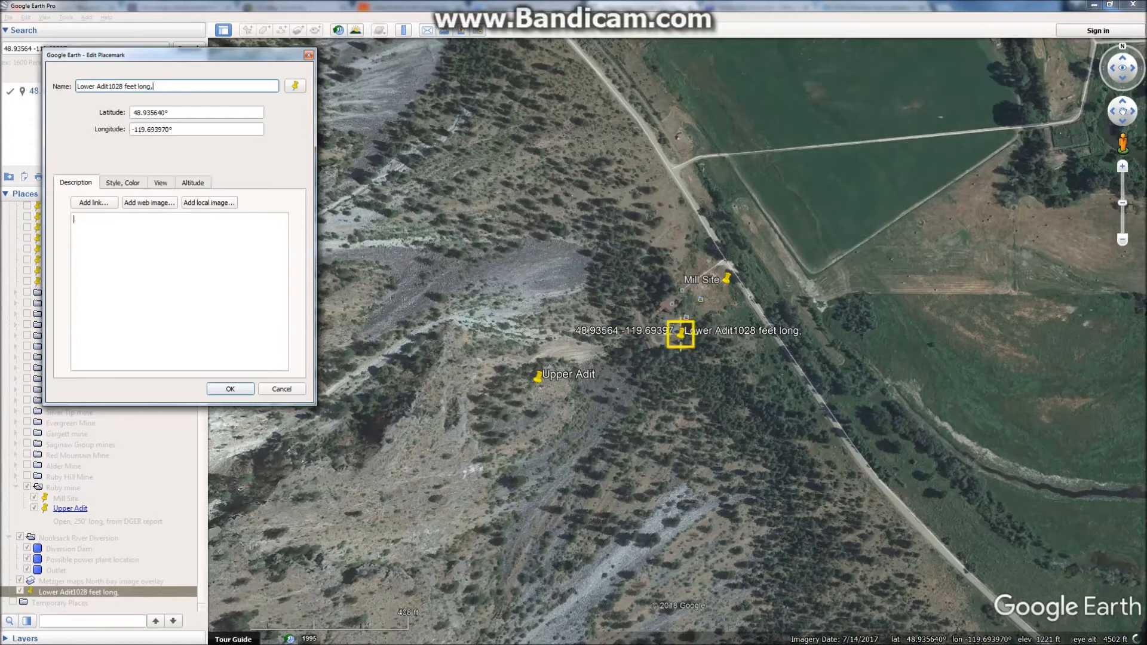
left_click_drag(154, 86, 108, 86)
key("ctrl+c")
key("BackSpace")
left_click(95, 220)
key("ctrl+v")
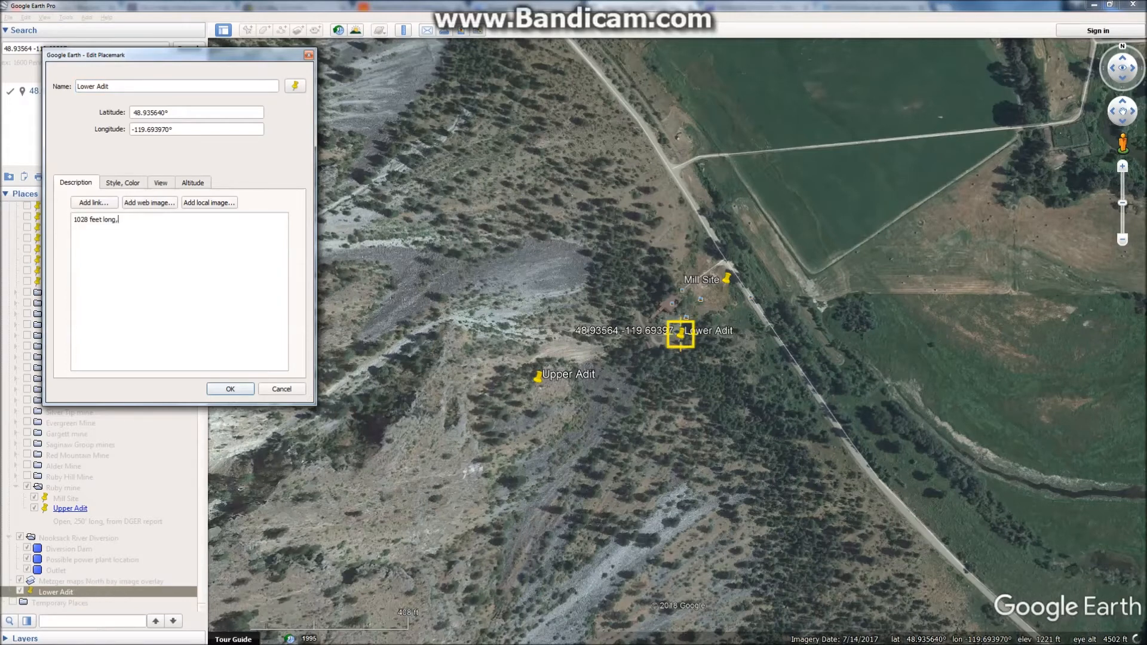
type("open, from DGER r")
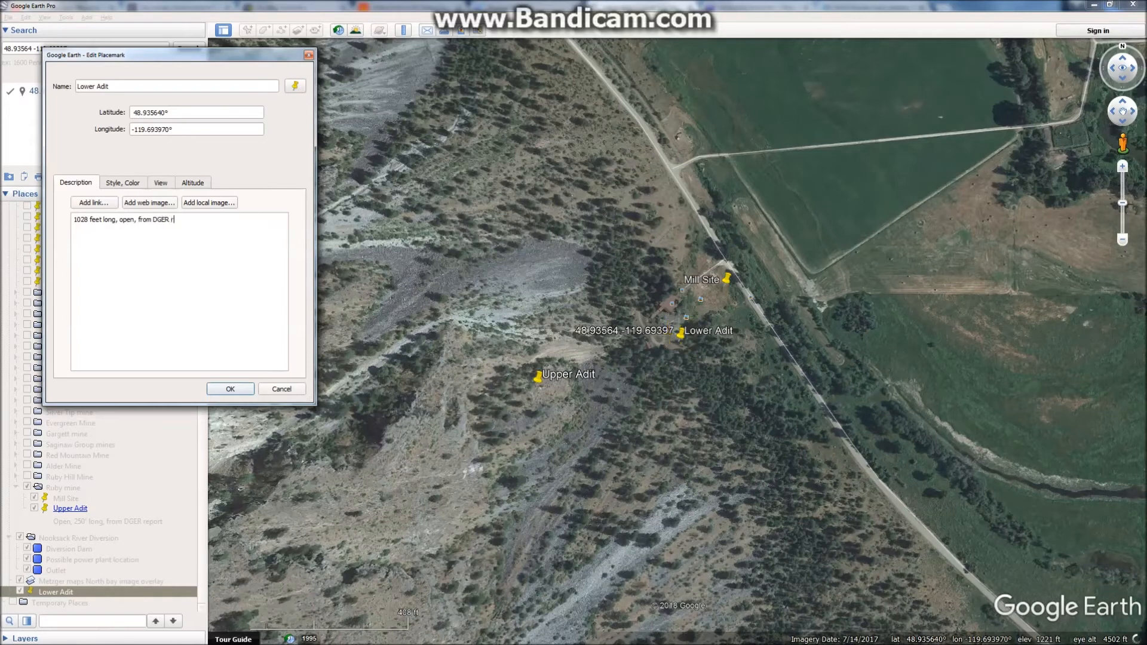
type("eport.")
left_click(230, 389)
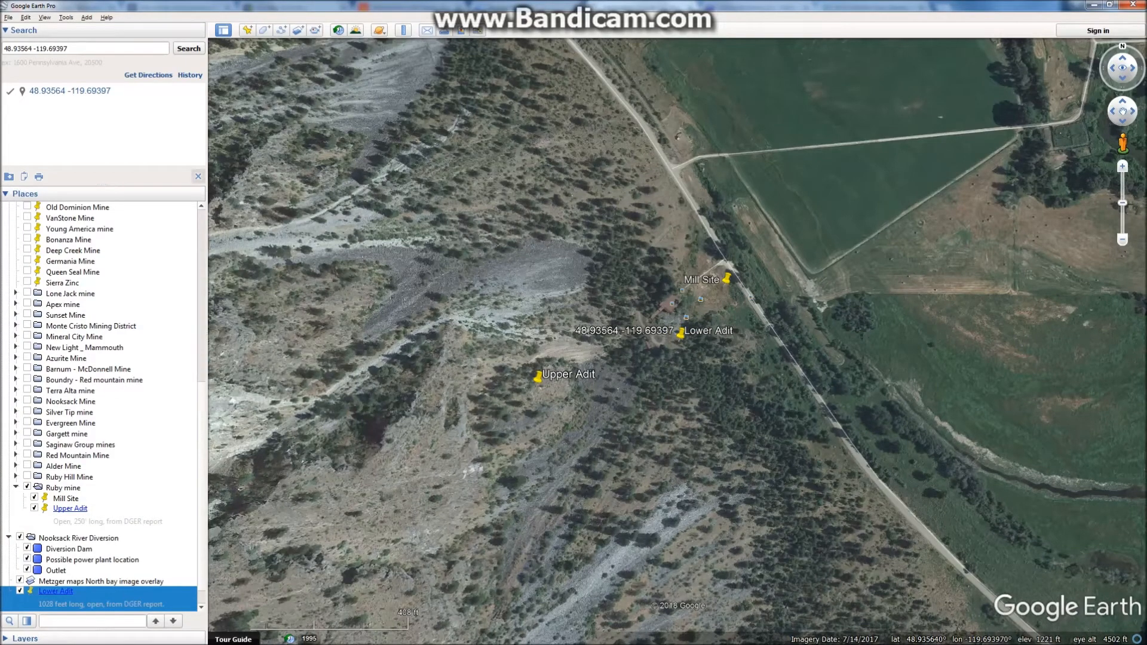
Clear the search results and move the Lower Adit placemark into the Ruby mine folder.
left_click(198, 176)
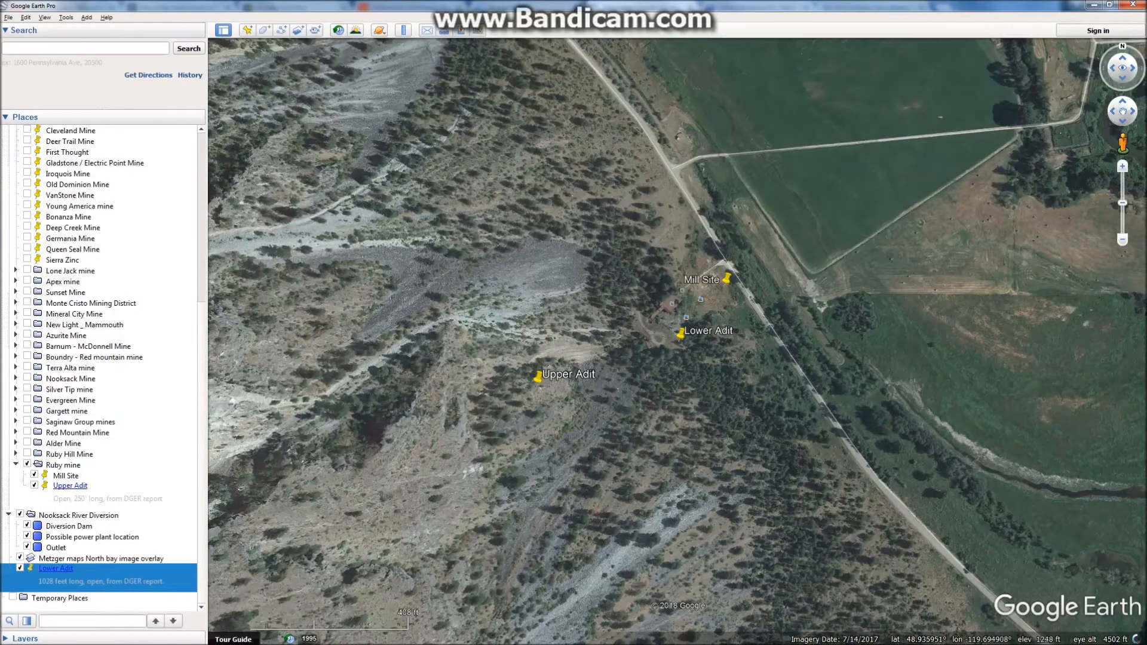
left_click_drag(56, 569, 63, 465)
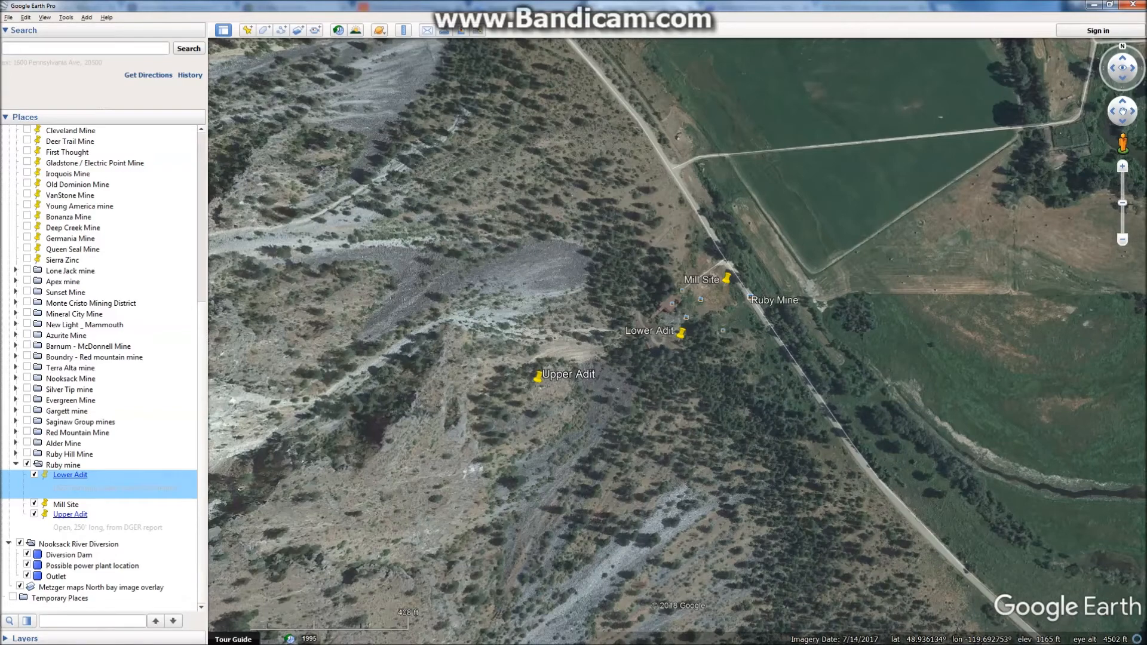
View the Ruby Mine photo near the mill site and compare it with the report's mine workings plan and labelled site photo.
left_click(749, 296)
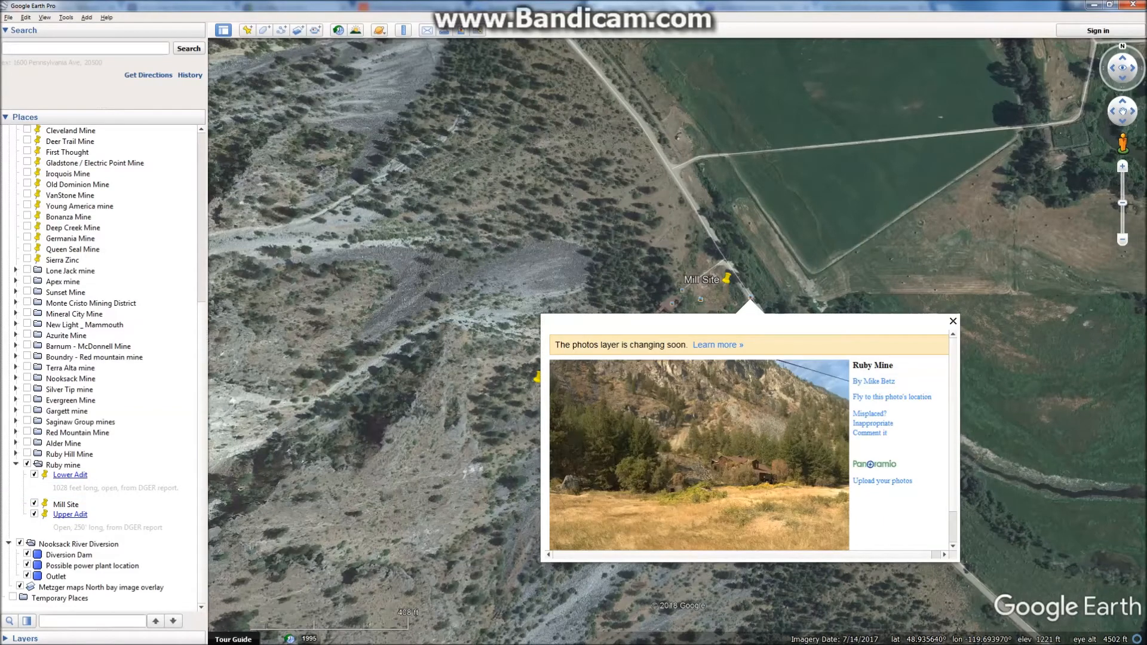
left_click(699, 454)
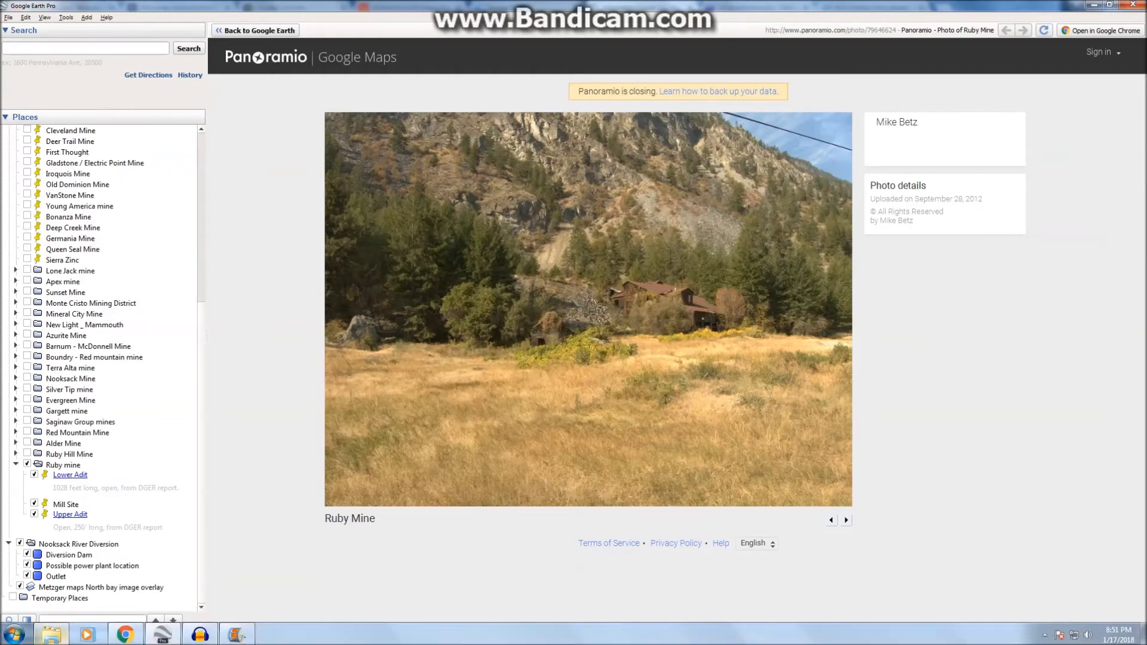
left_click(125, 634)
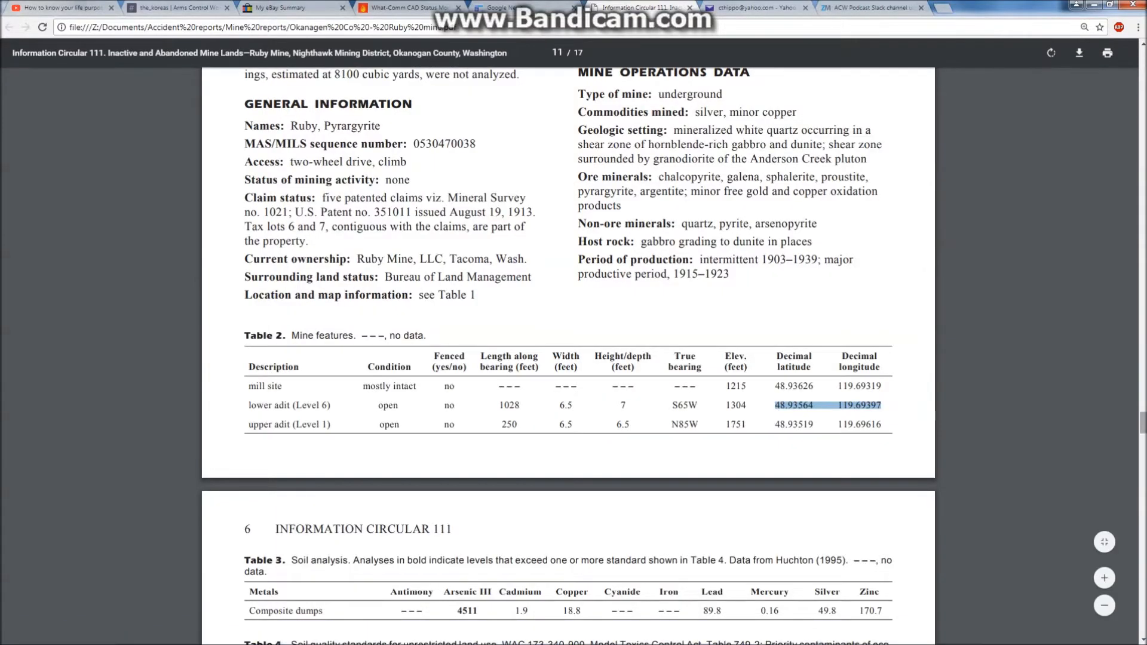
scroll(567, 352, "up", 20)
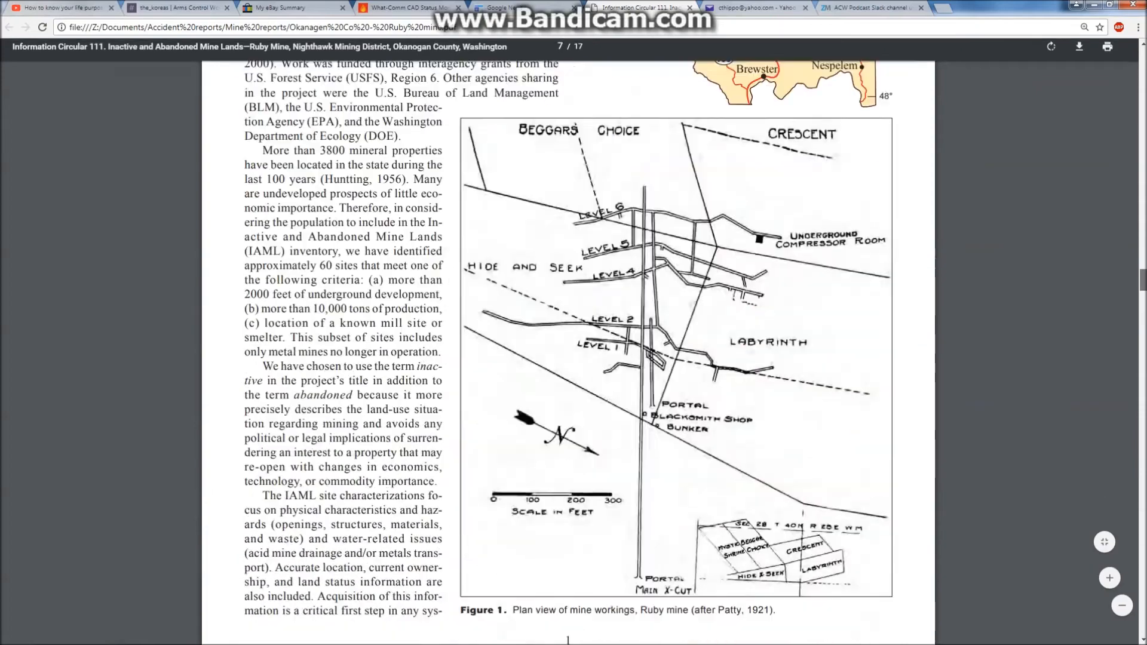
scroll(568, 341, "down", 10)
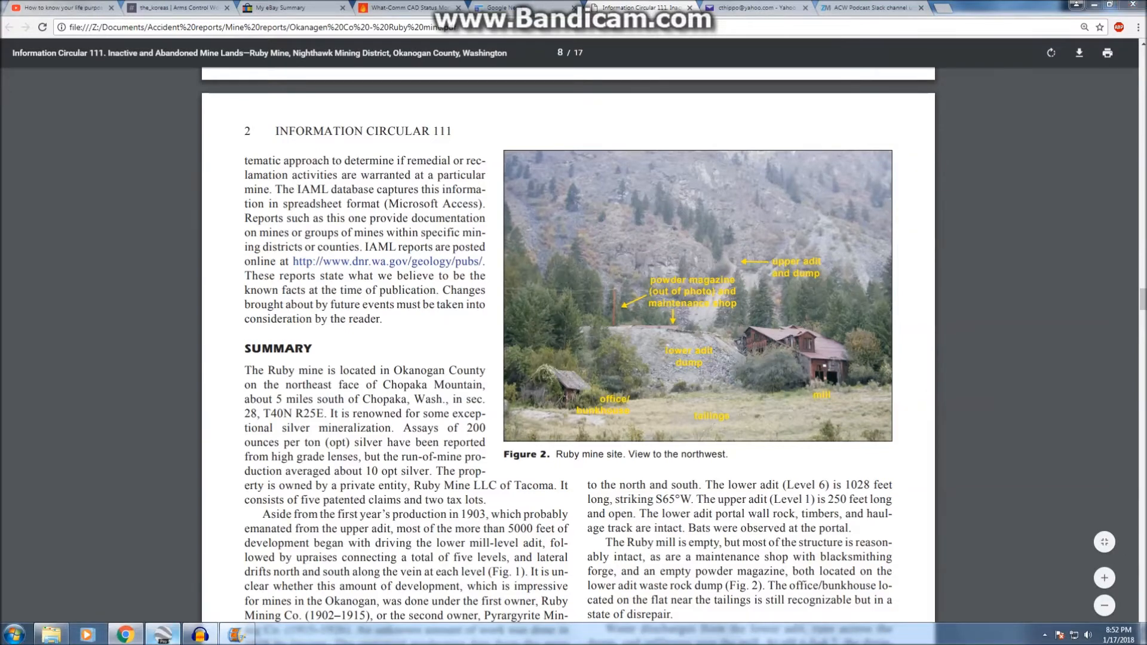
left_click(163, 635)
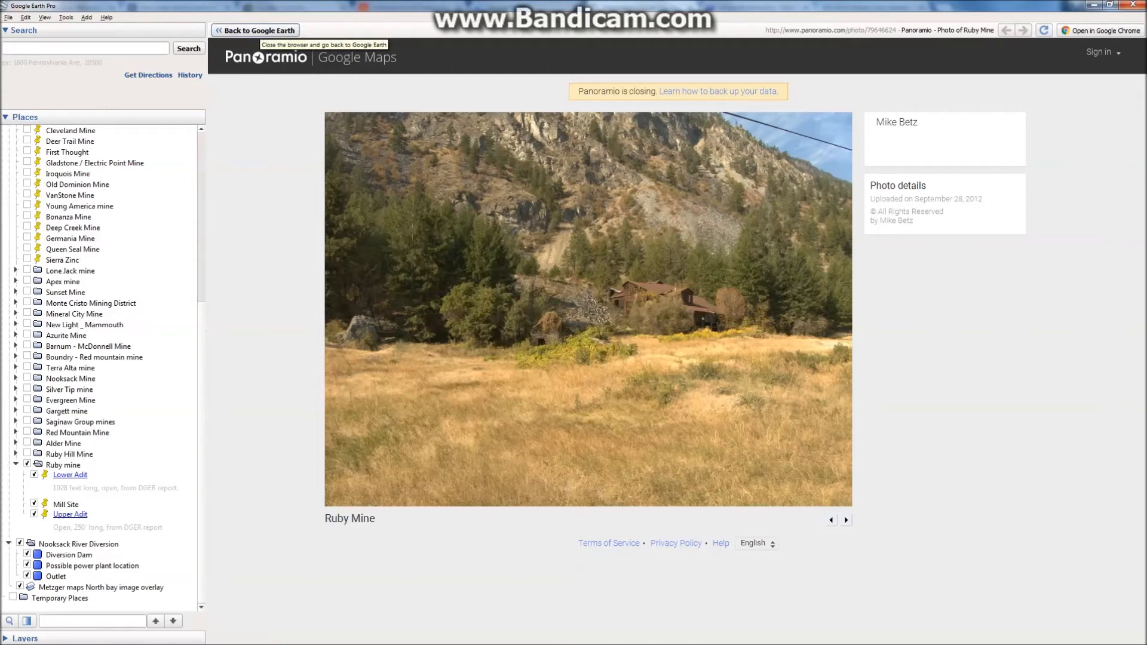
left_click(257, 30)
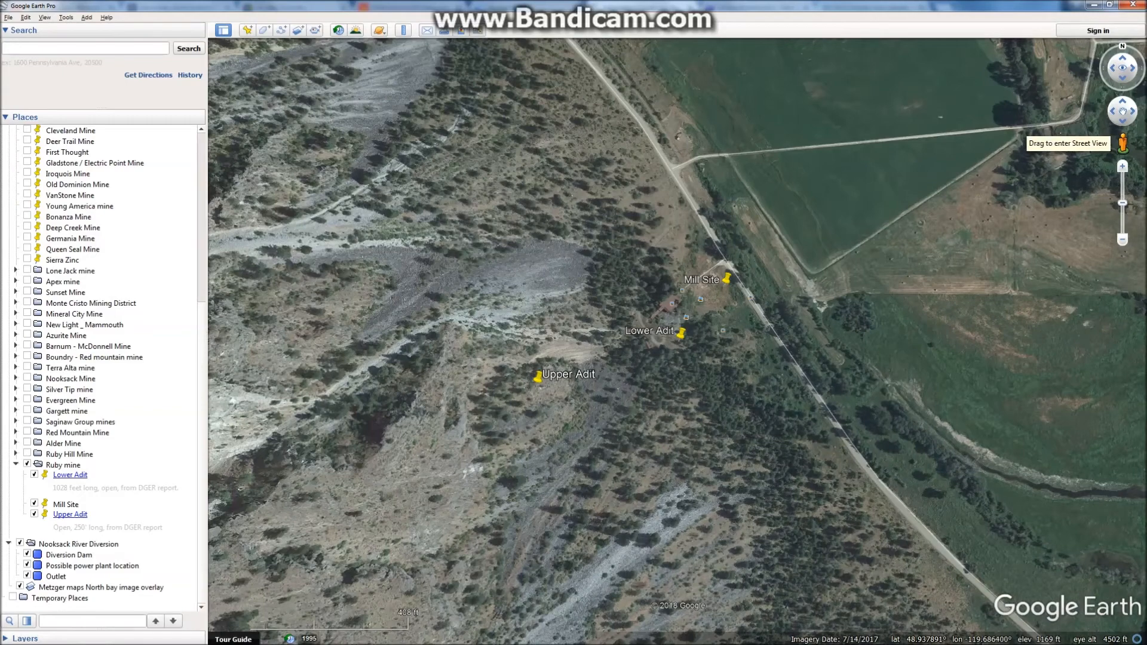
Examine the mill site and both adits in ground-level view from the nearby road, and return to the overhead view.
left_click_drag(1123, 145, 751, 286)
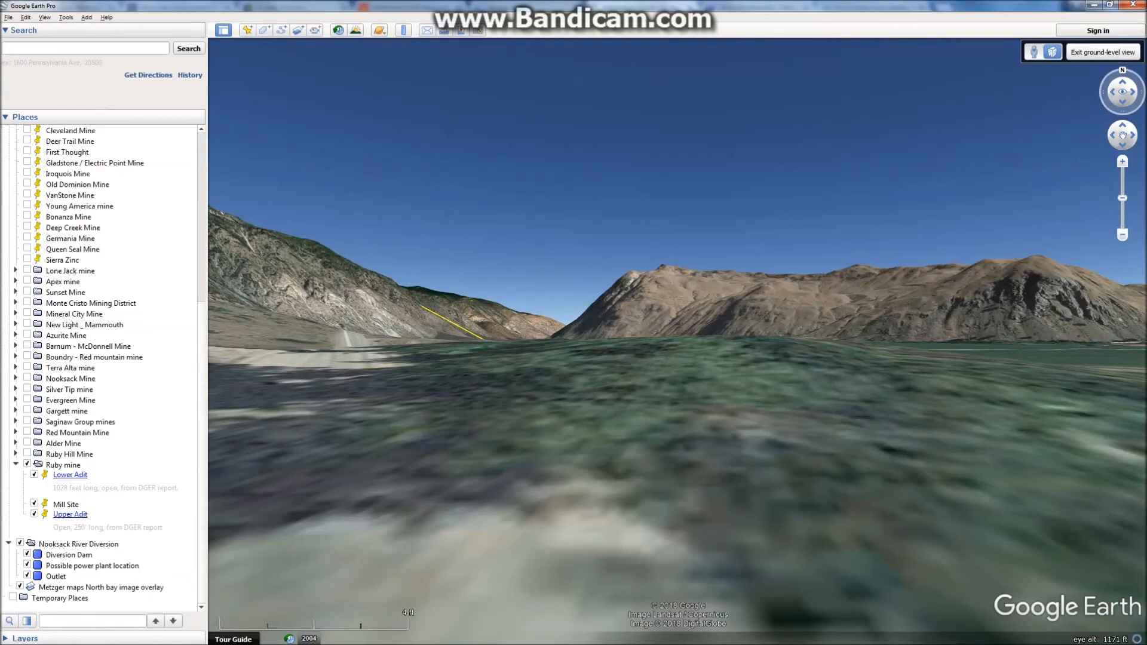
left_click(1112, 92)
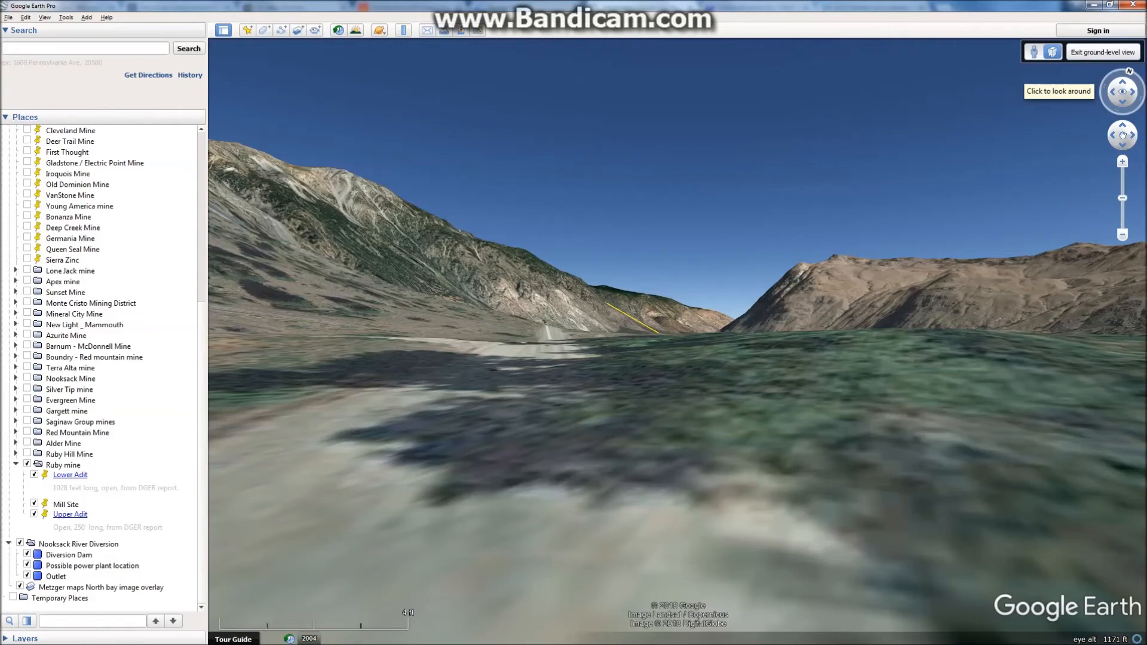
left_click(1112, 92)
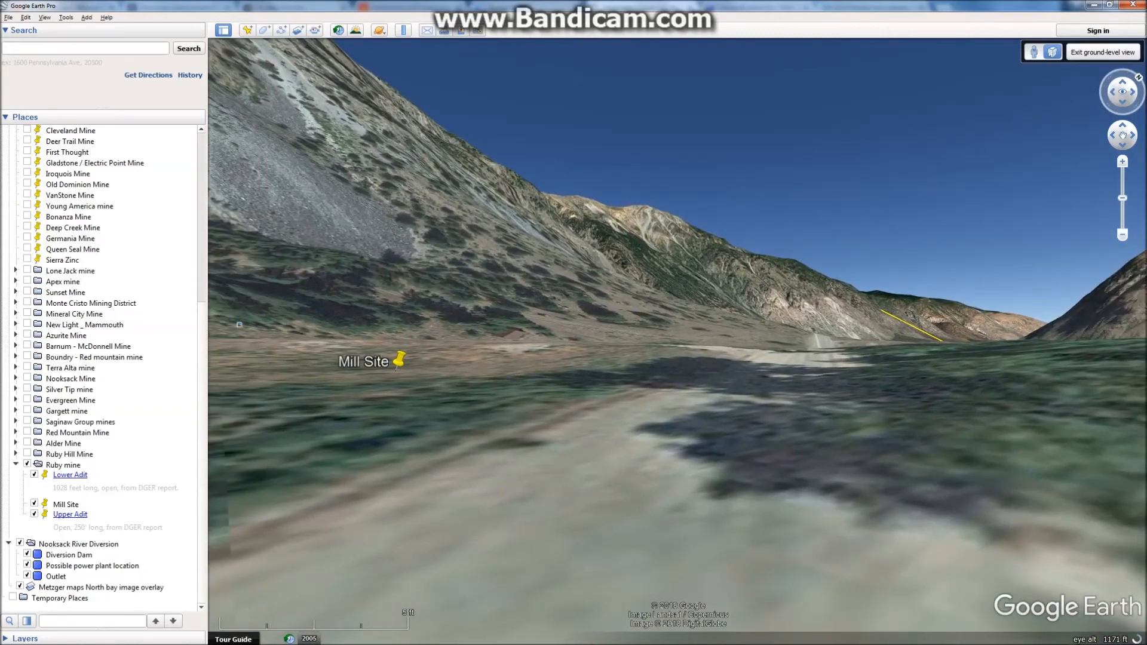
left_click(1123, 125)
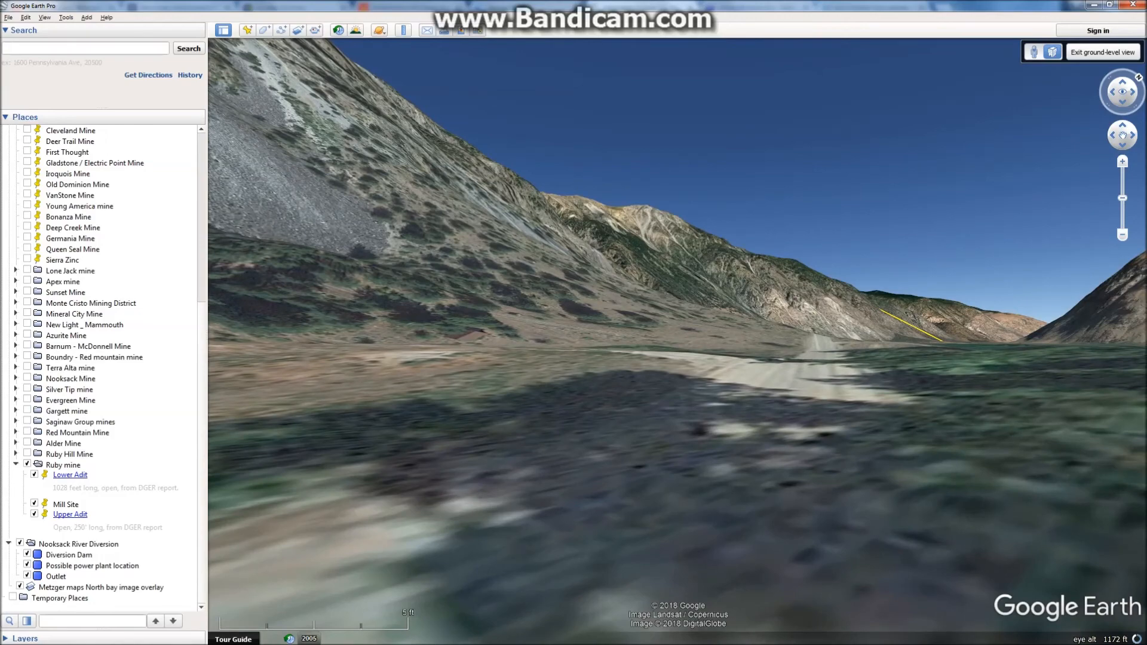
left_click(1112, 92)
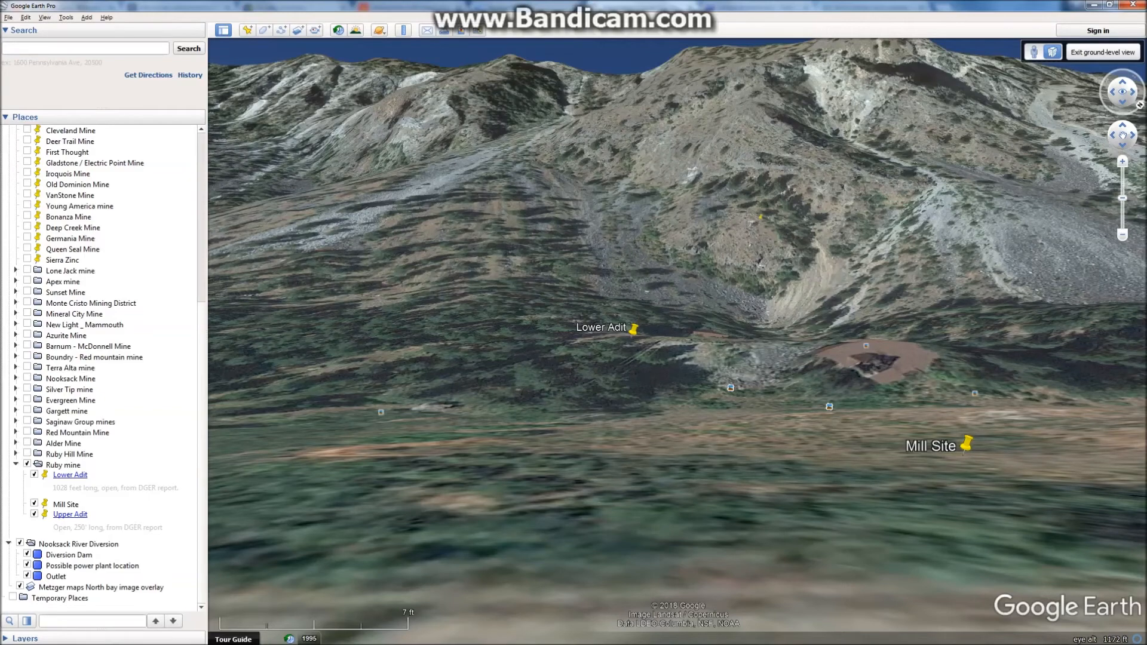
right_click(760, 215)
left_click(801, 297)
left_click(1122, 161)
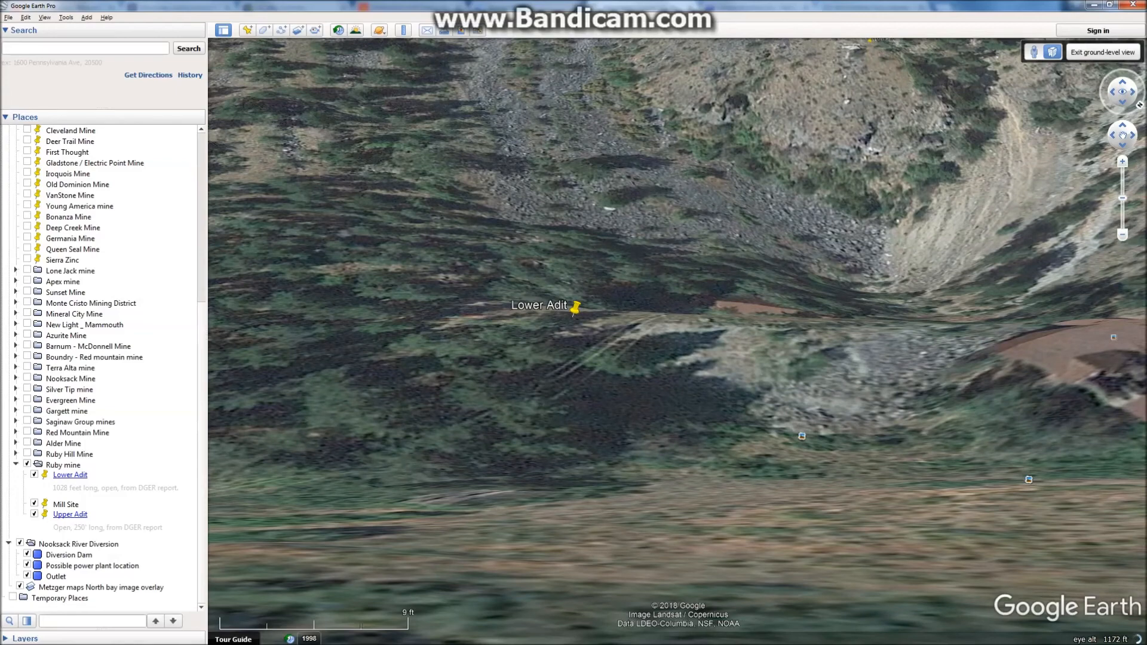
left_click_drag(1126, 88, 1122, 82)
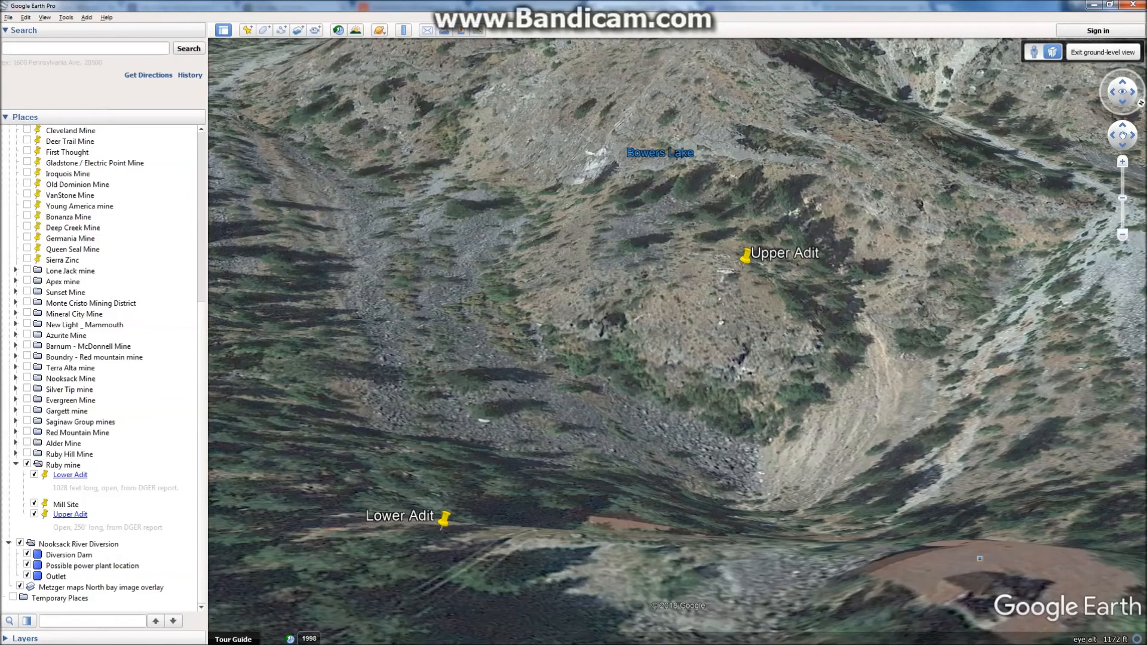
left_click(1102, 52)
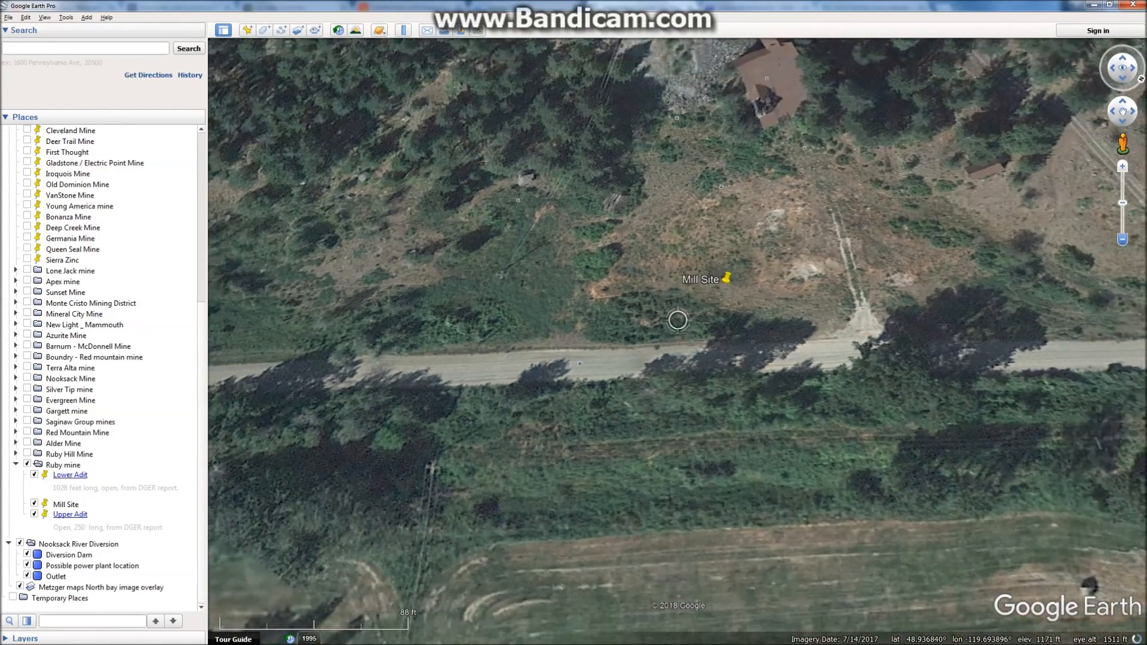
left_click(1122, 240)
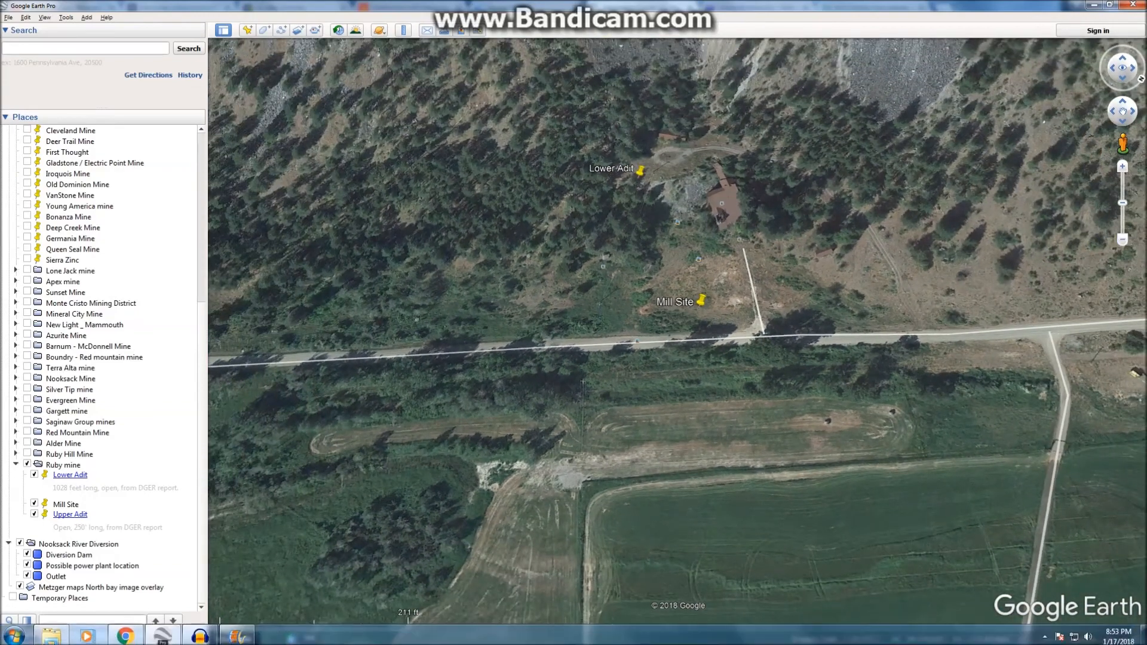
mouse_move(163, 634)
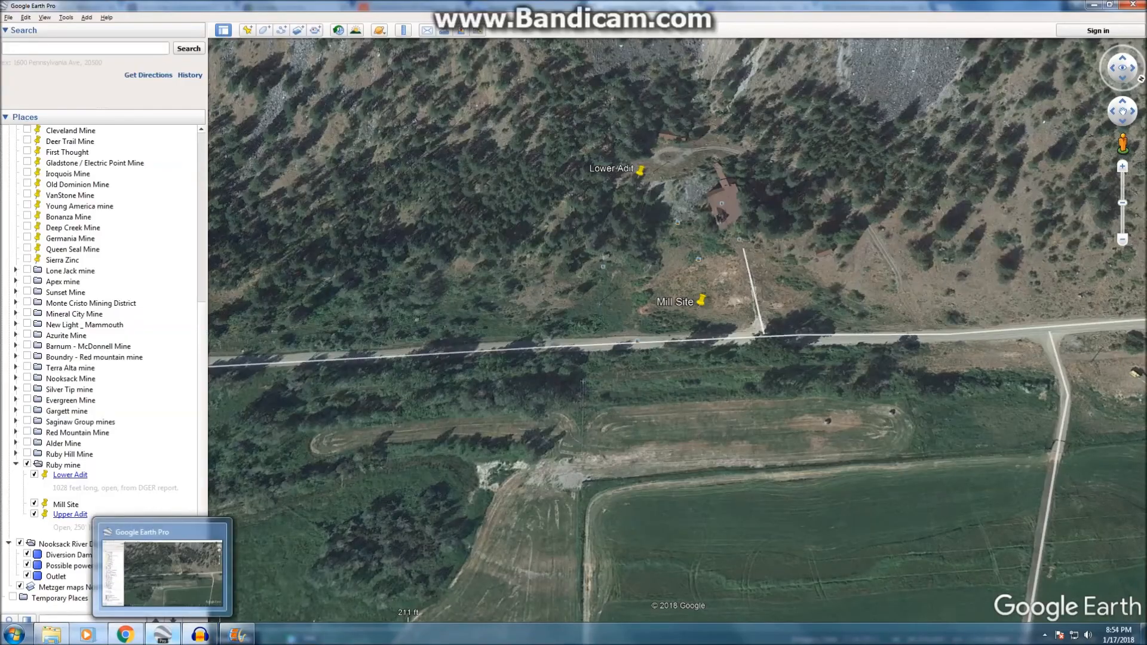
Compare the labelled Figure 2 site photo in the report with the satellite imagery of the mill, lower adit and slope above.
left_click(125, 634)
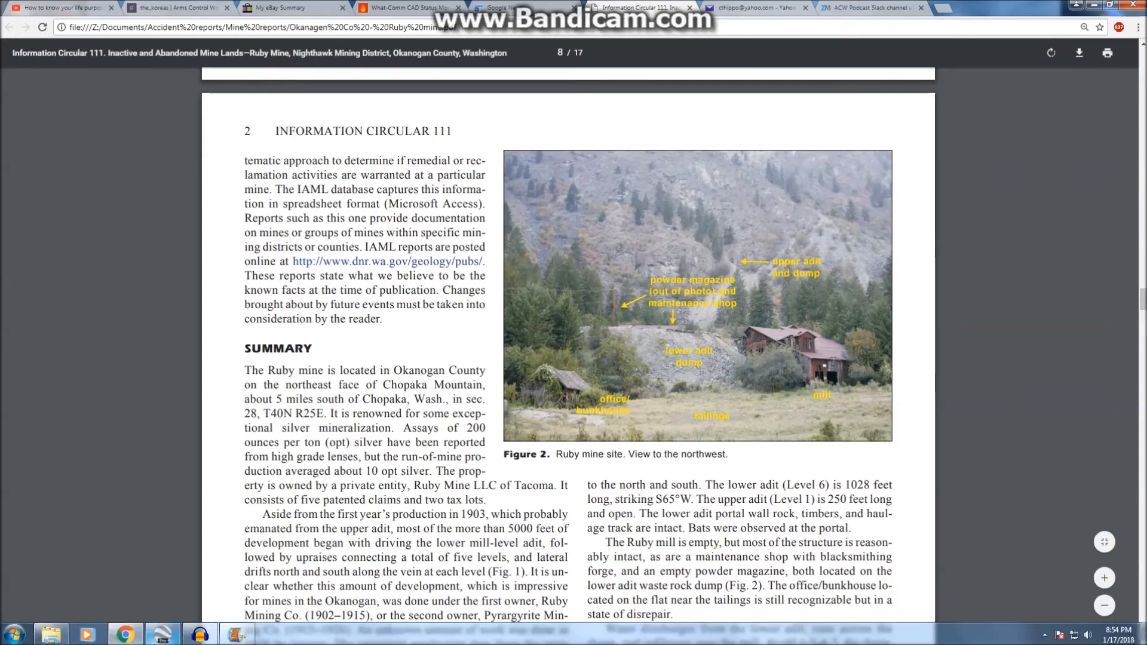
left_click(163, 635)
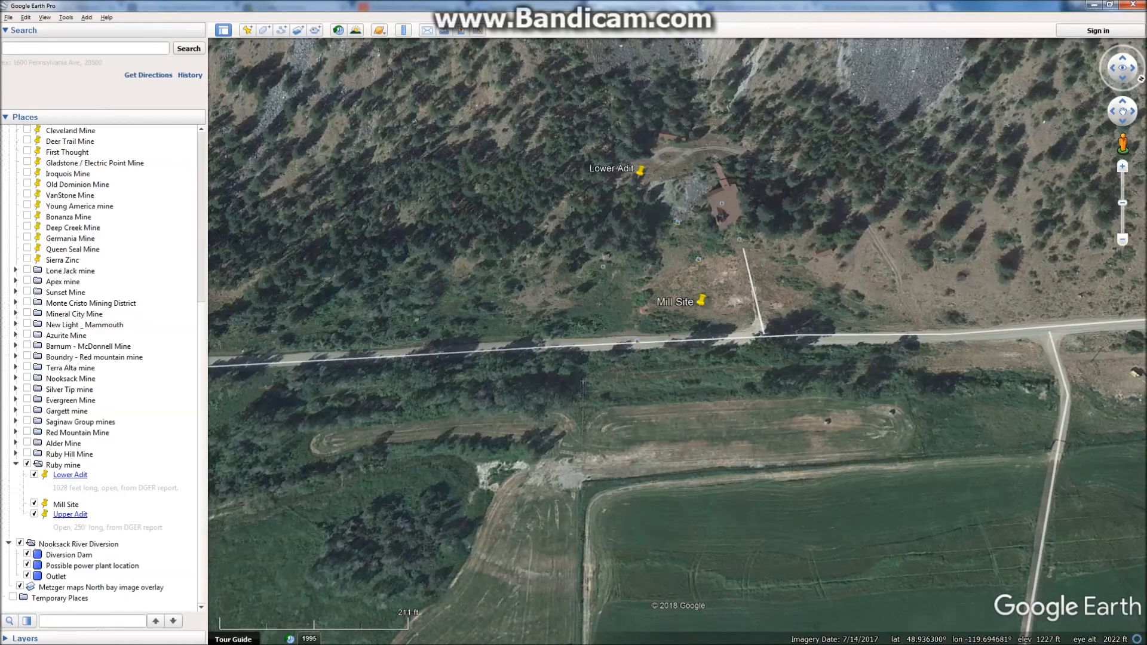
left_click_drag(717, 239, 704, 512)
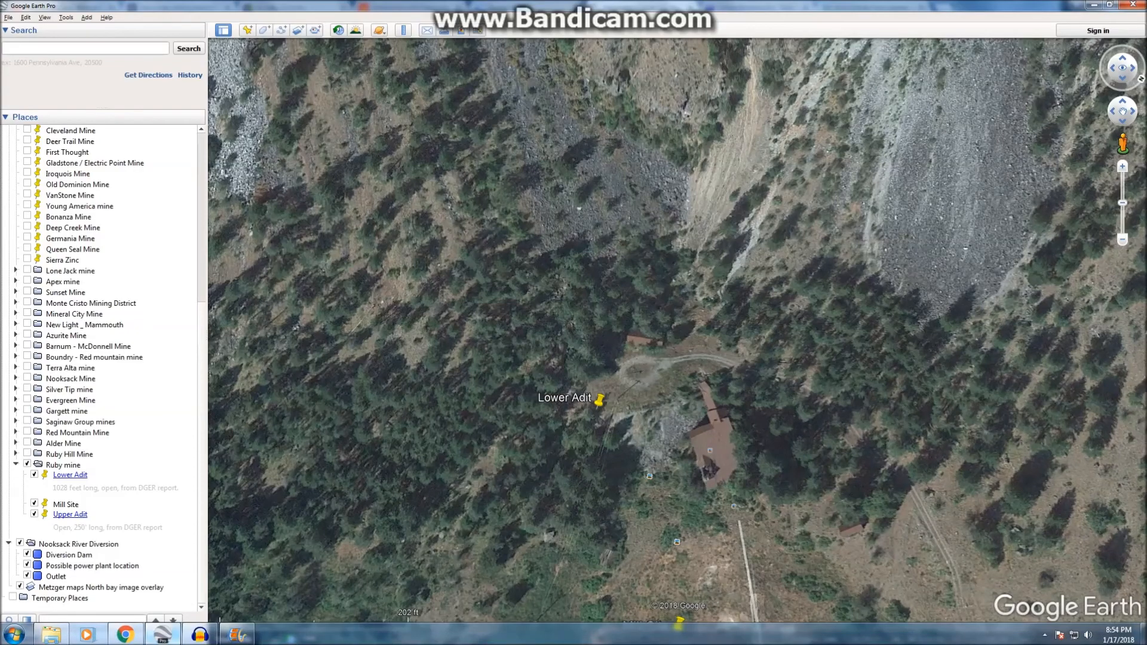
left_click(125, 634)
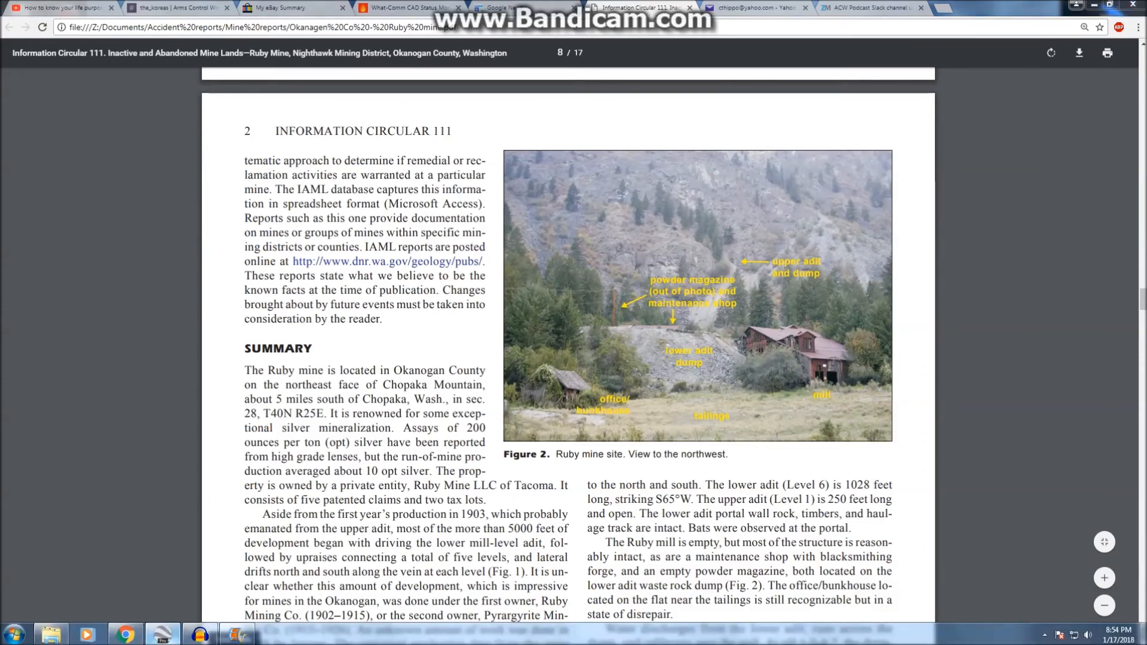
left_click(163, 634)
Examine the small building, loop road, waste rock dump and mill structure around the Lower Adit placemark up close.
scroll(672, 340, "up", 3)
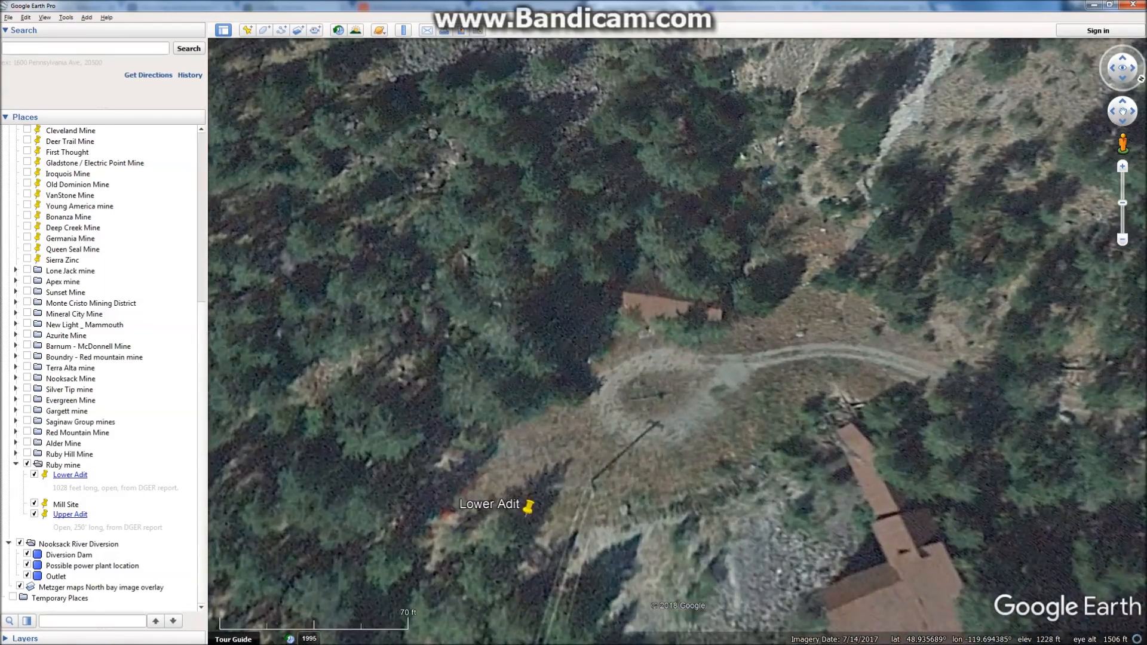
left_click_drag(633, 298, 784, 401)
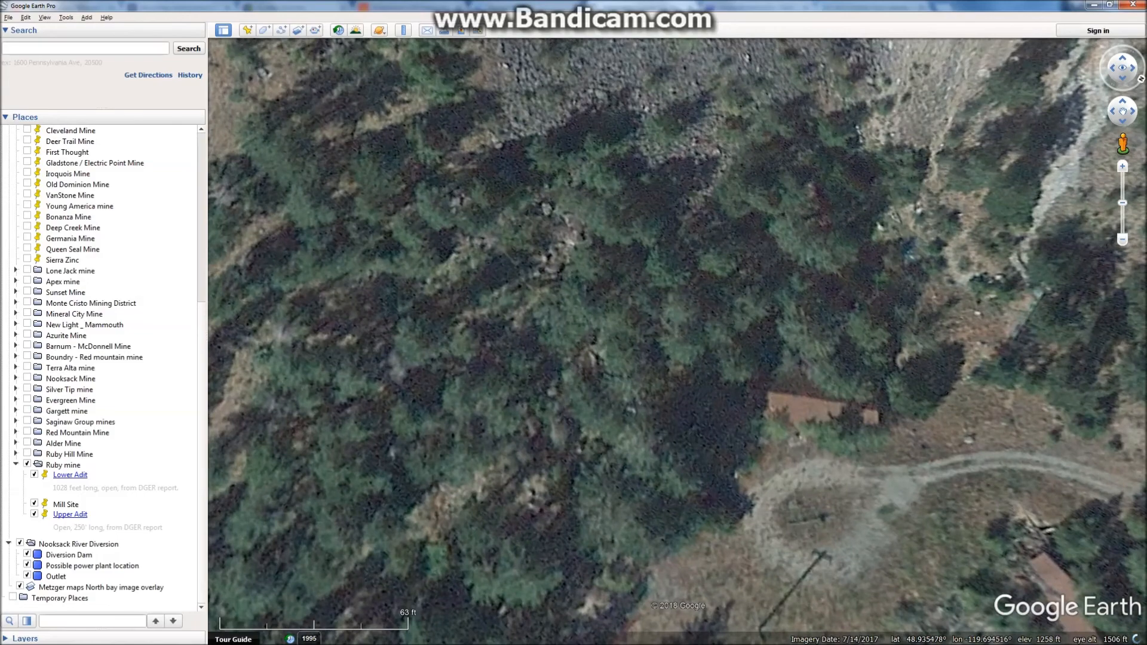
left_click_drag(770, 537, 650, 262)
left_click_drag(776, 335, 548, 373)
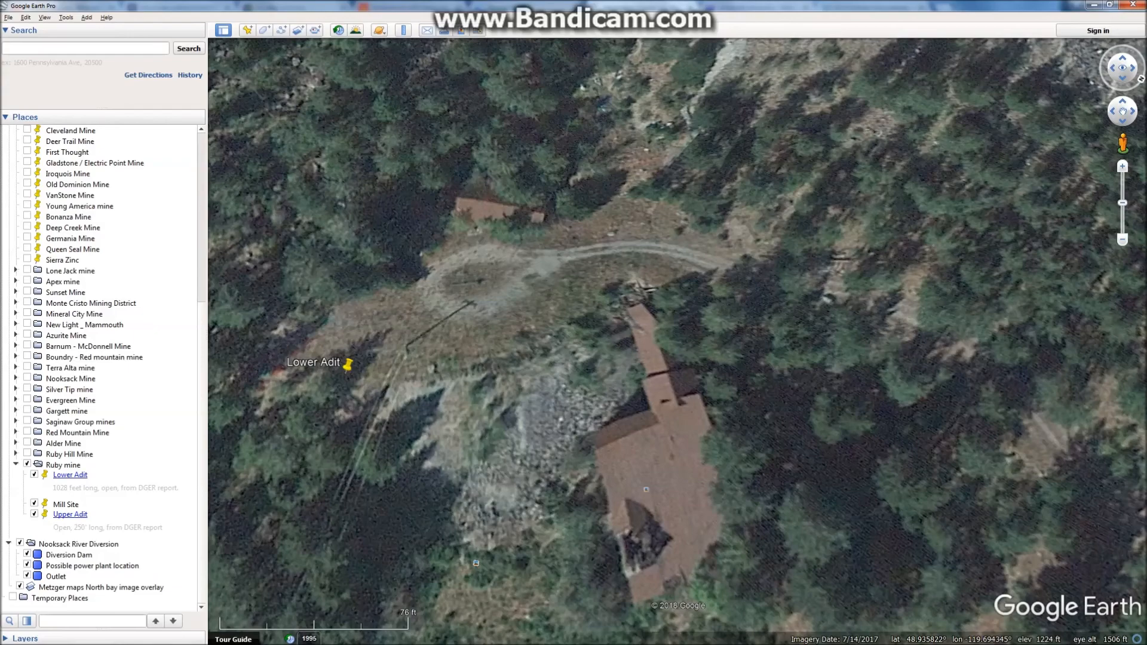
left_click_drag(677, 342, 694, 388)
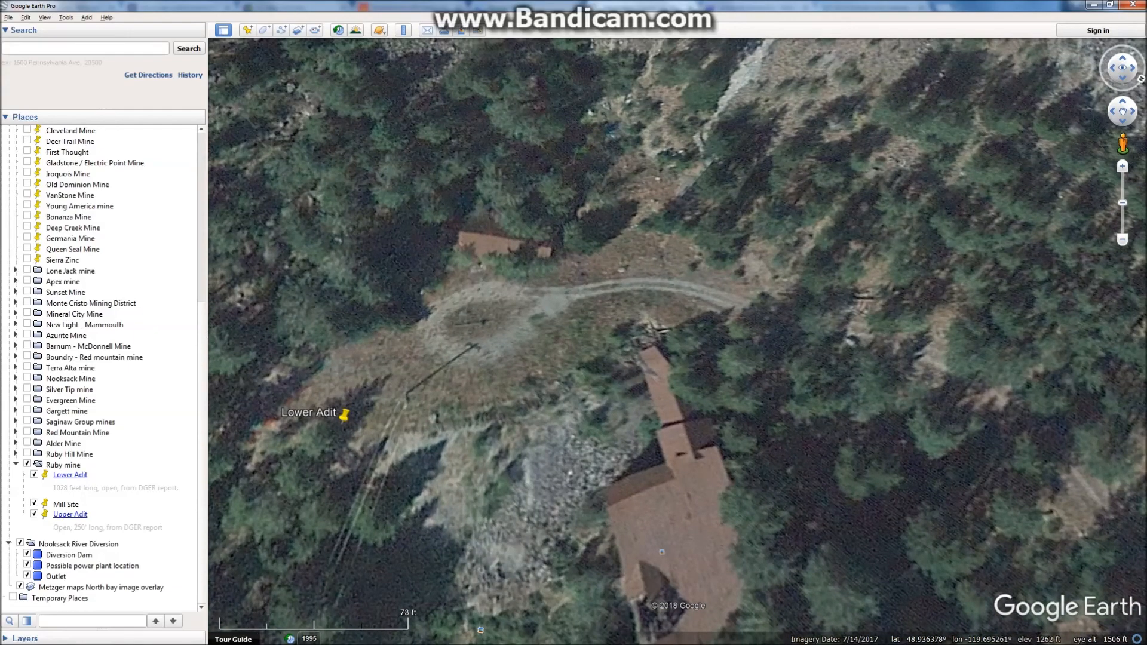
Enter ground-level view at the Upper Adit and look down over the Lower Adit, mill site and valley.
scroll(677, 319, "down", 3)
scroll(677, 319, "down", 5)
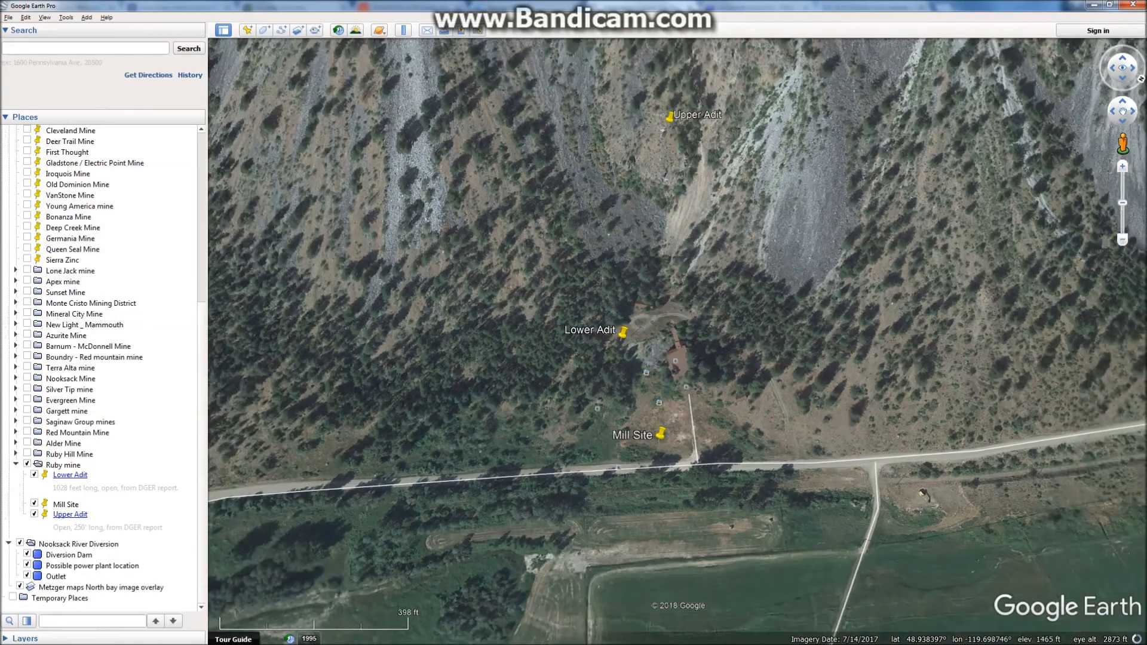
left_click_drag(1122, 143, 670, 113)
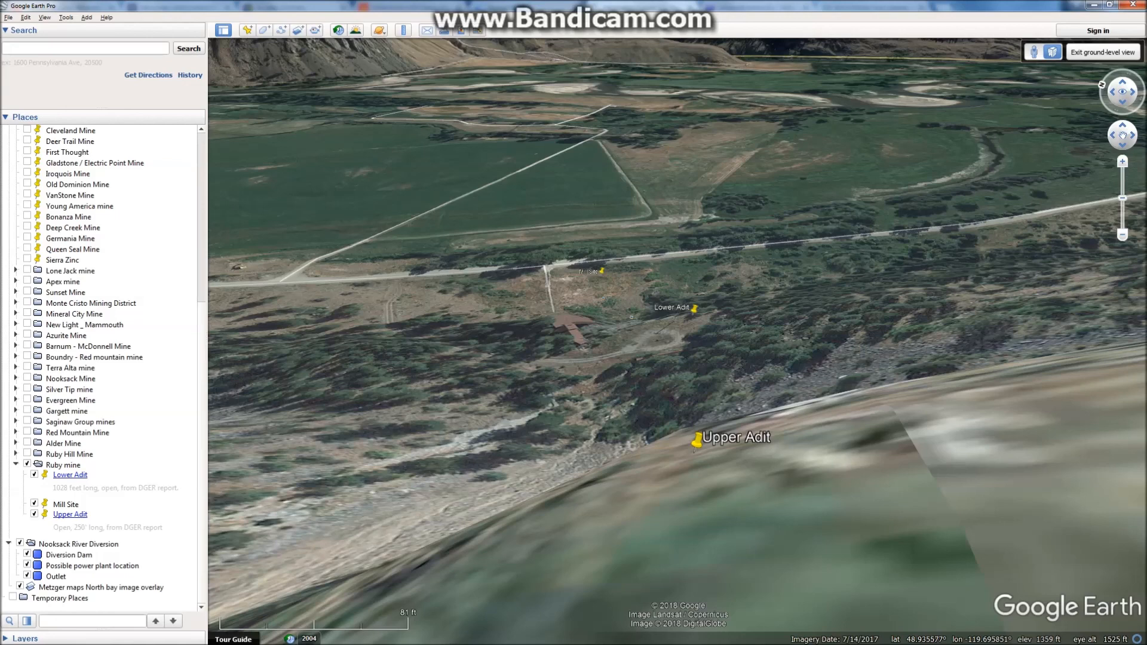
mouse_move(59, 644)
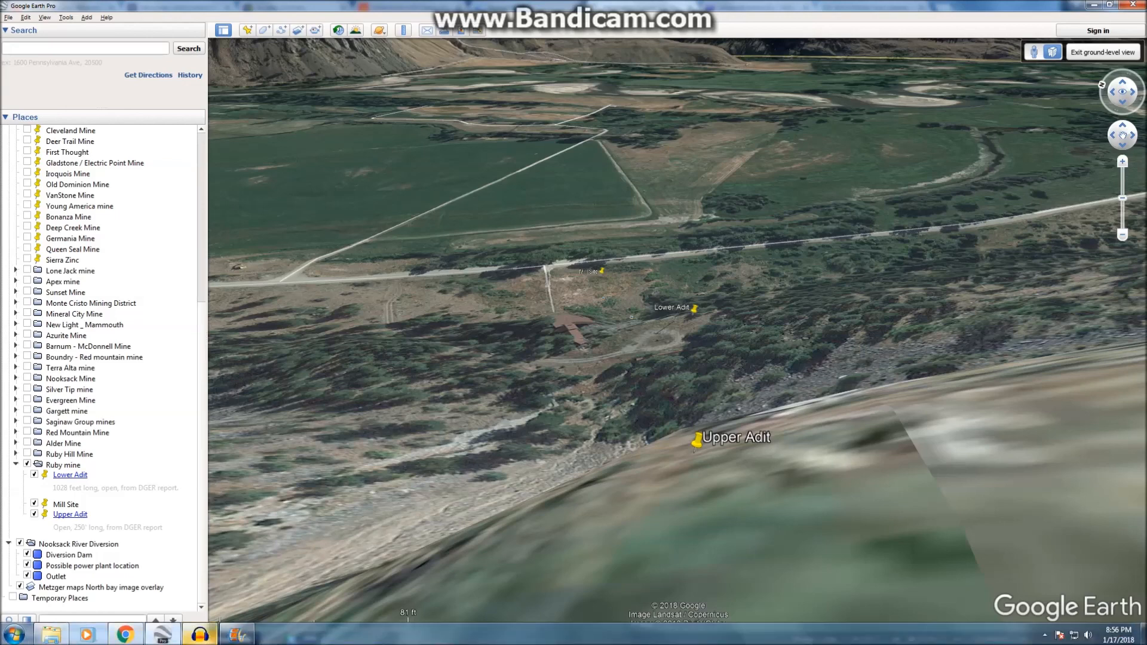